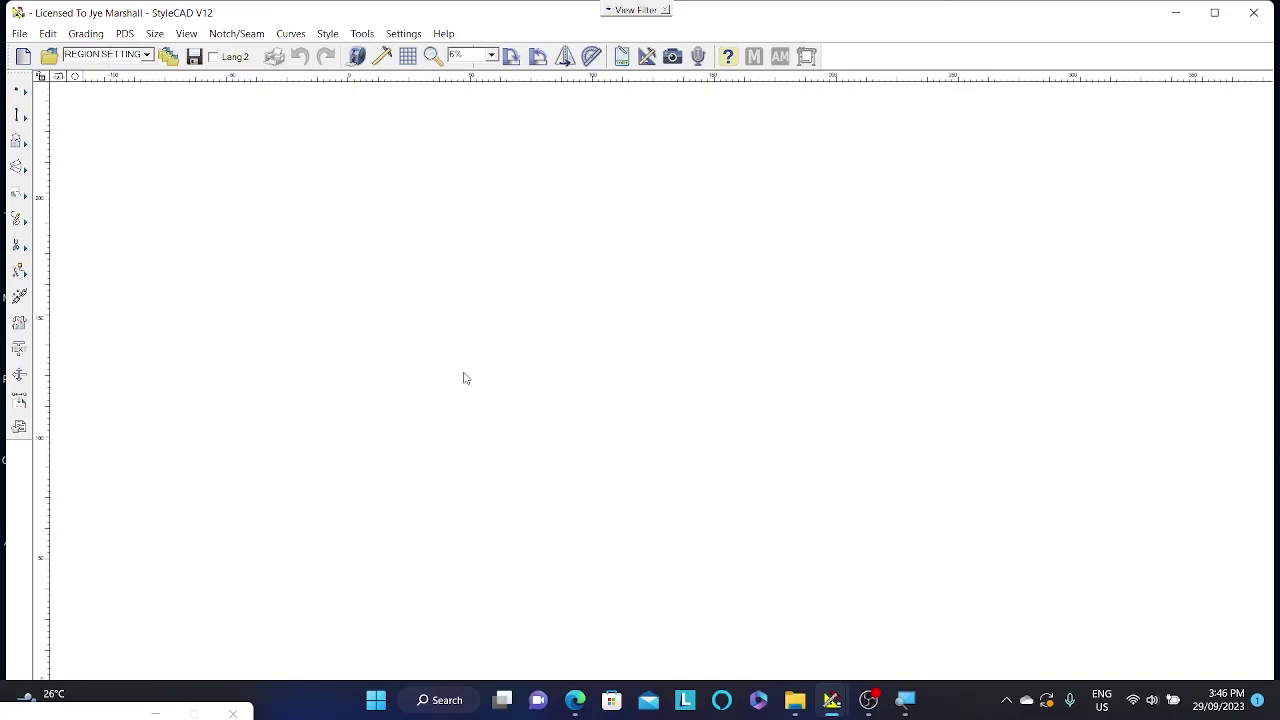
Drag Dress Block First Year.sty from Downloads into StyleCAD to load its four dress pieces
left_click(795, 700)
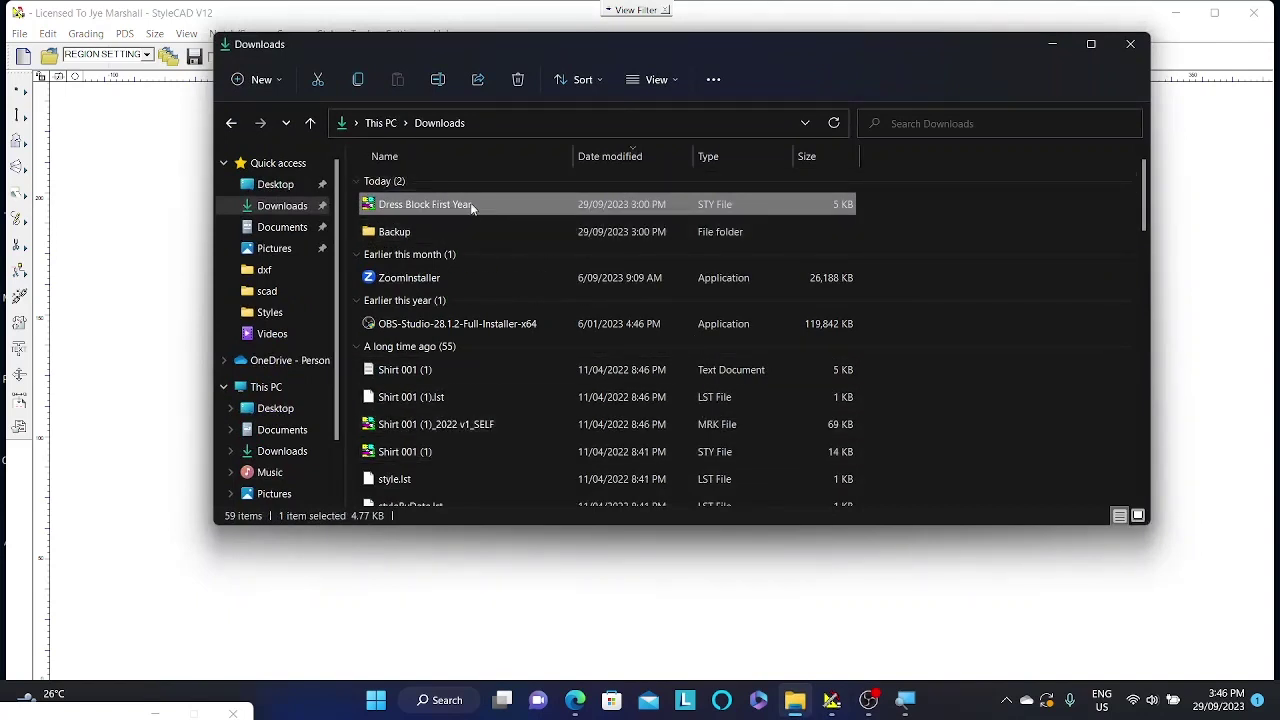
left_click_drag(472, 207, 111, 286)
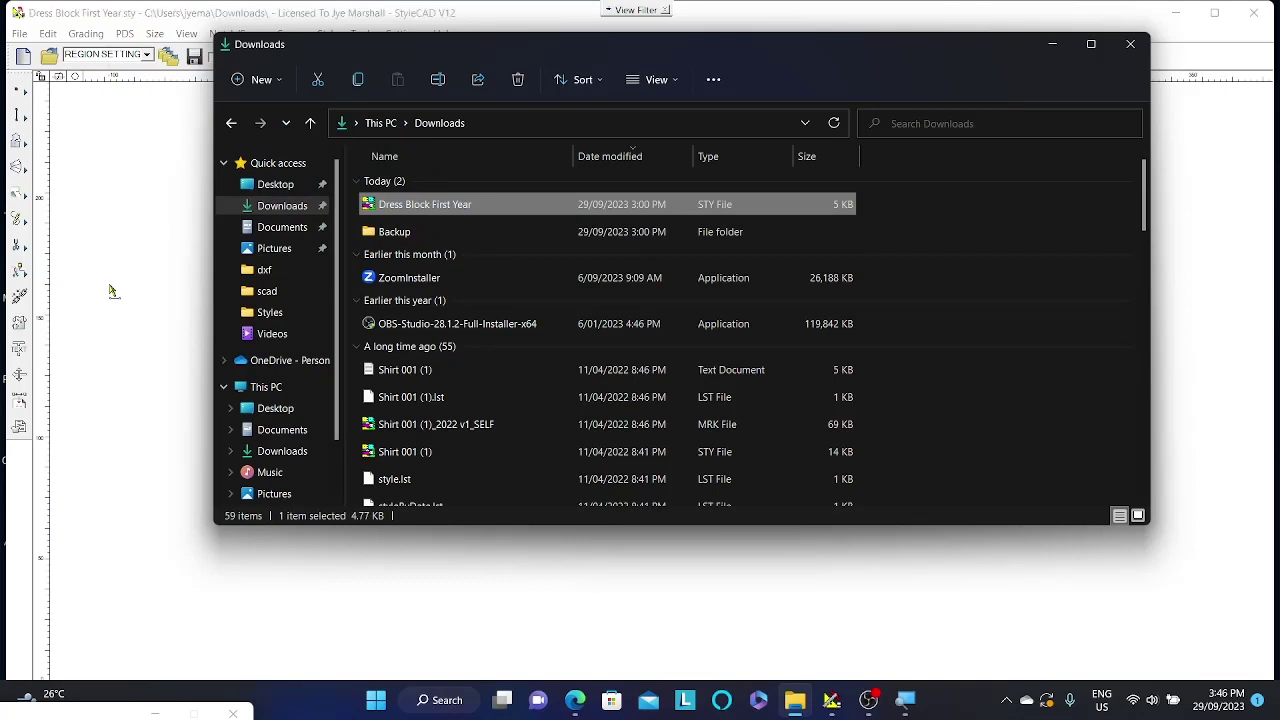
left_click(112, 263)
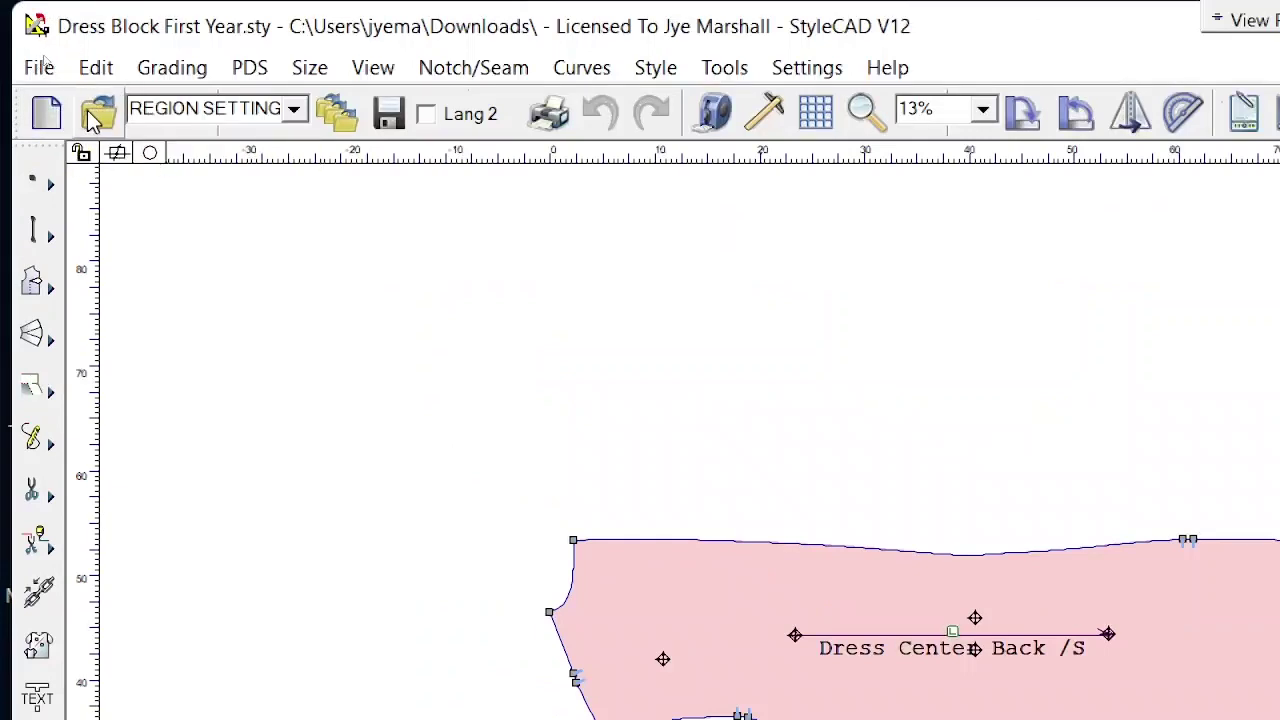
left_click(90, 118)
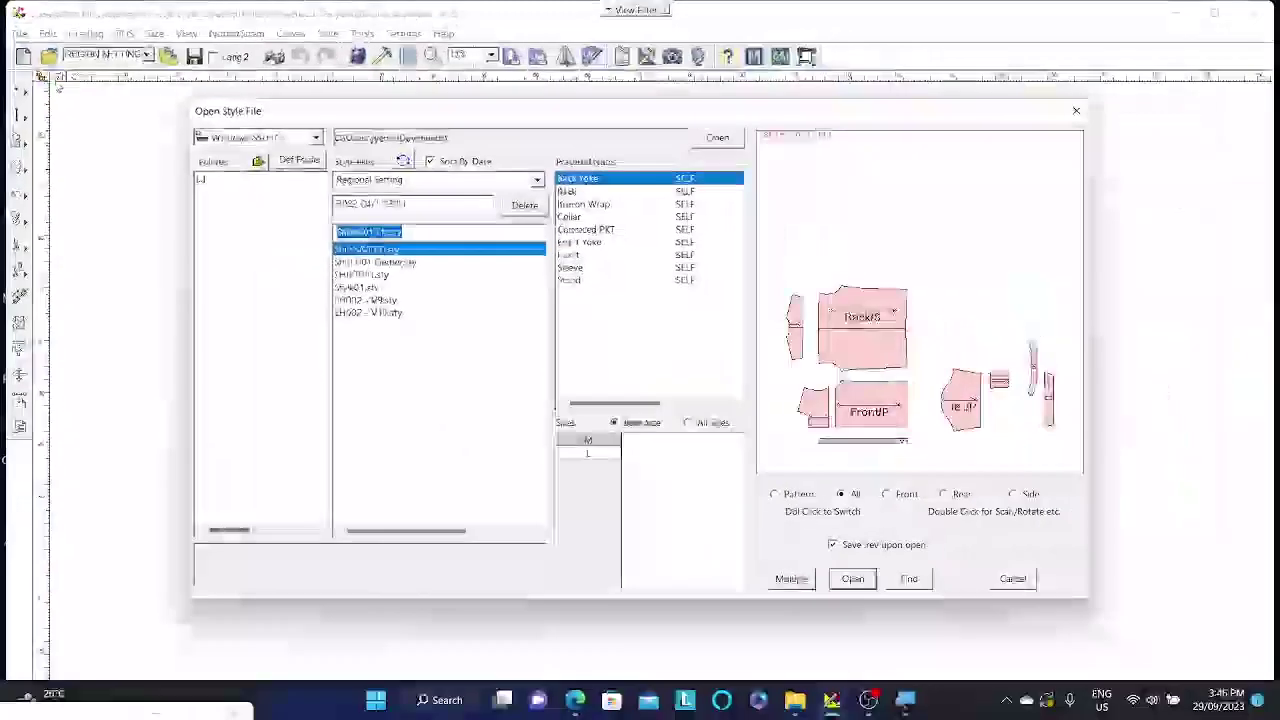
left_click(361, 274)
left_click(366, 300)
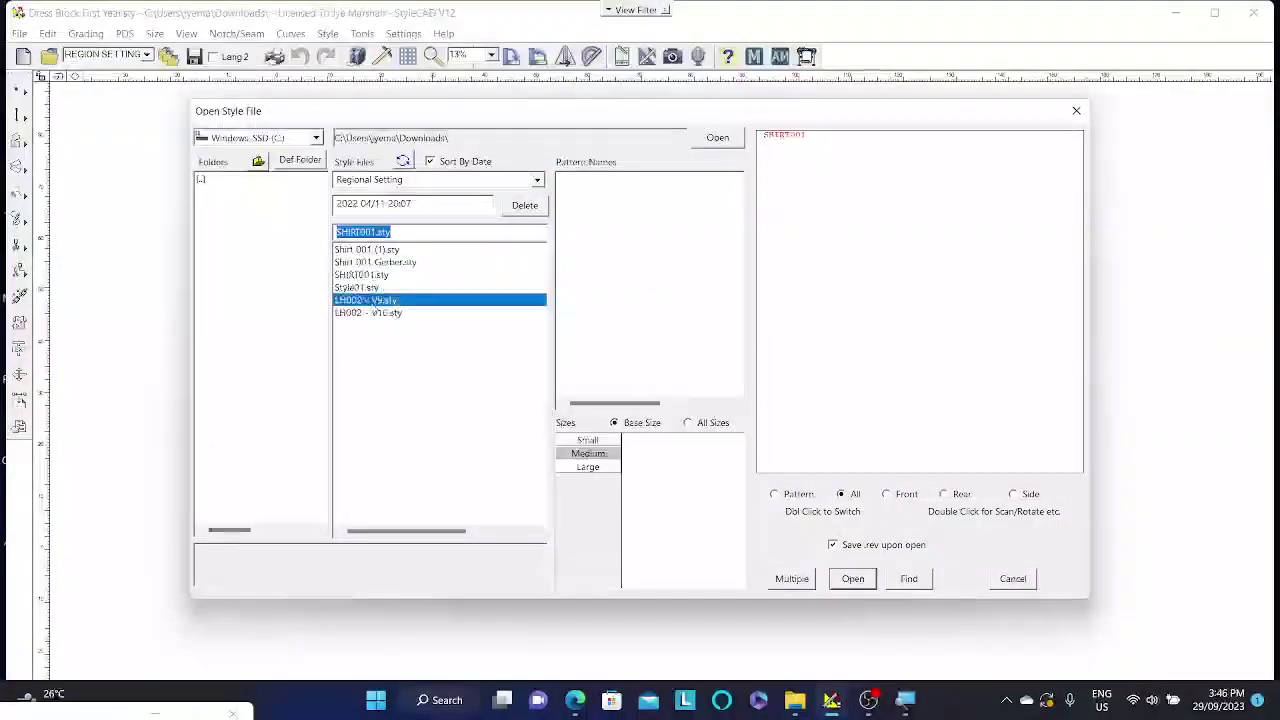
left_click(368, 312)
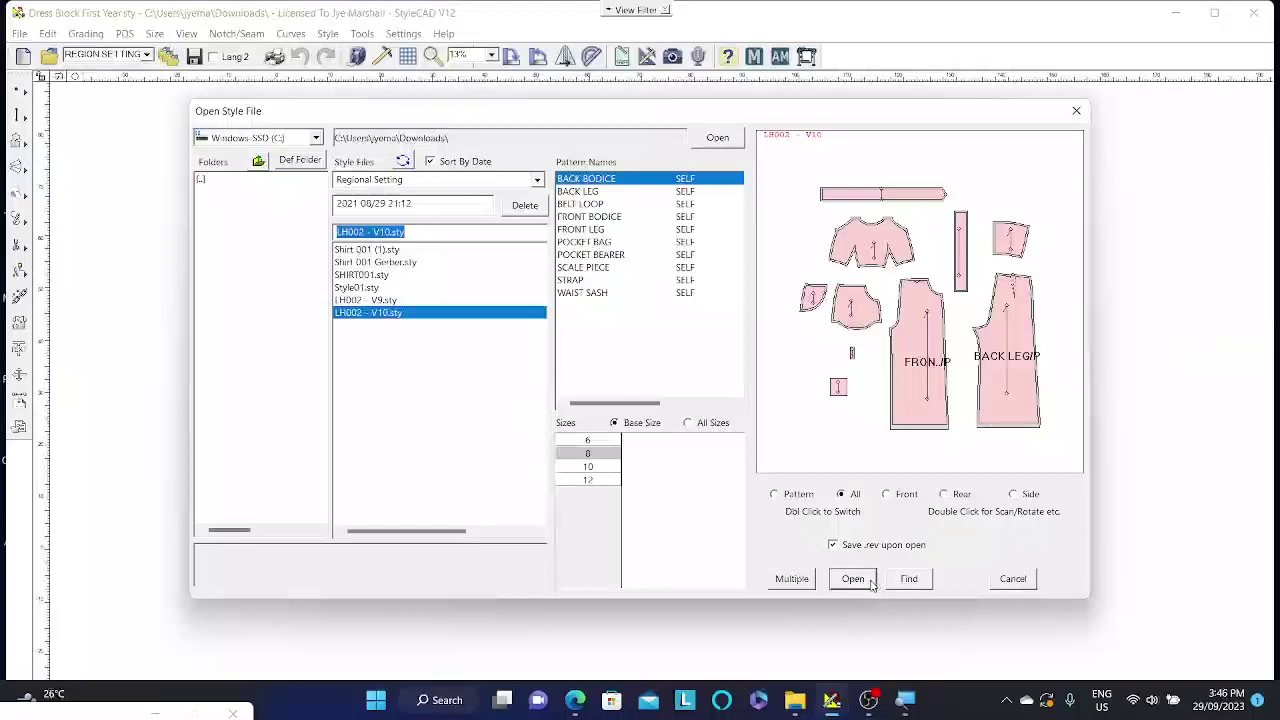
left_click(1016, 580)
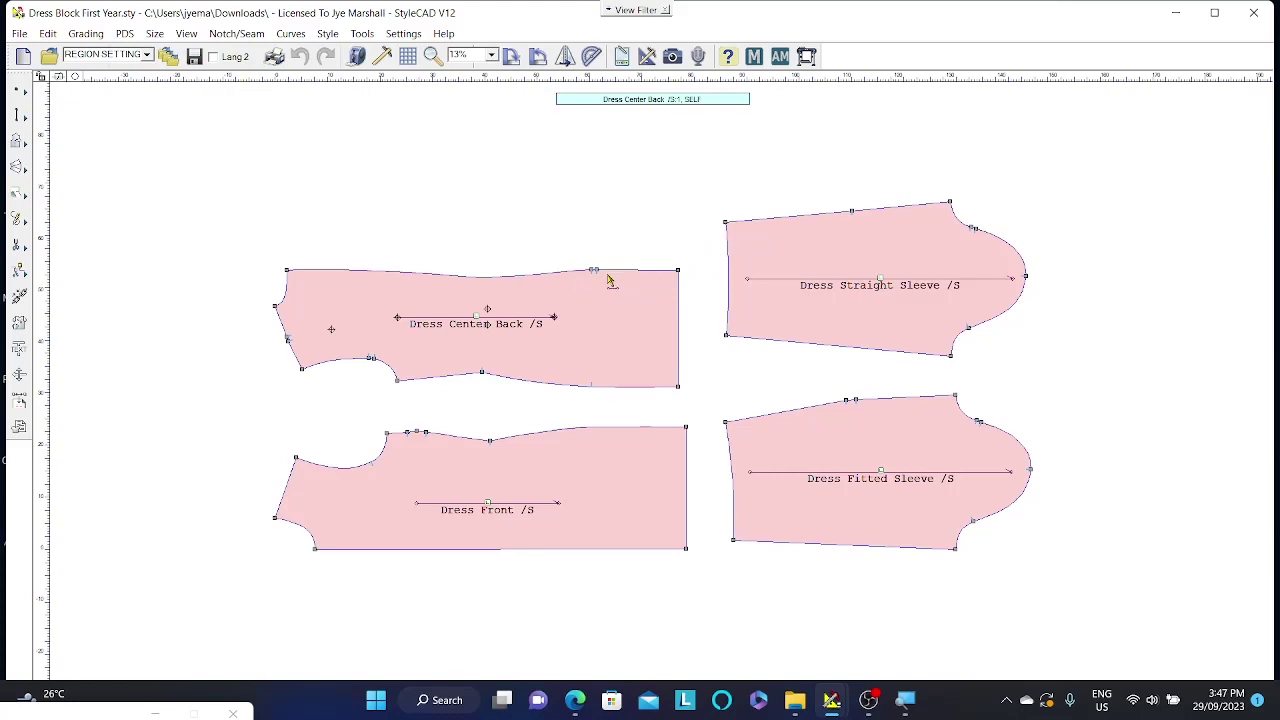
scroll(598, 278, "down", 2)
scroll(652, 378, "up", 10)
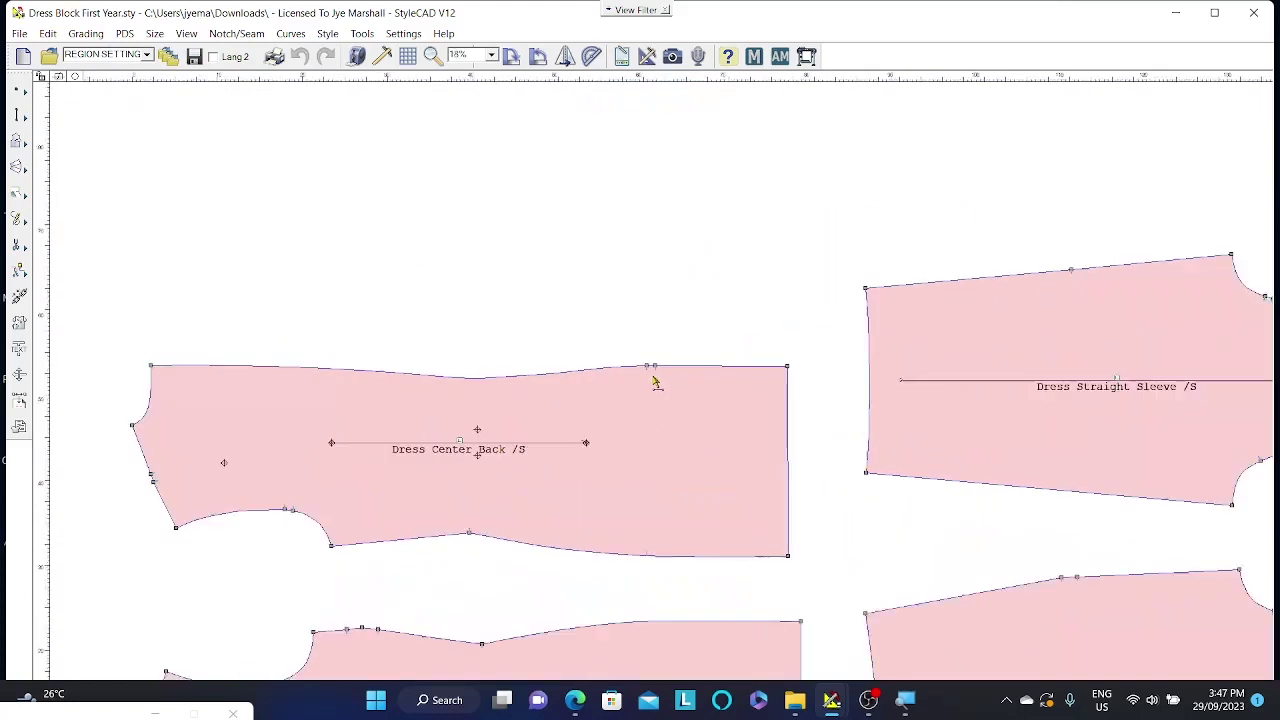
scroll(652, 378, "down", 7)
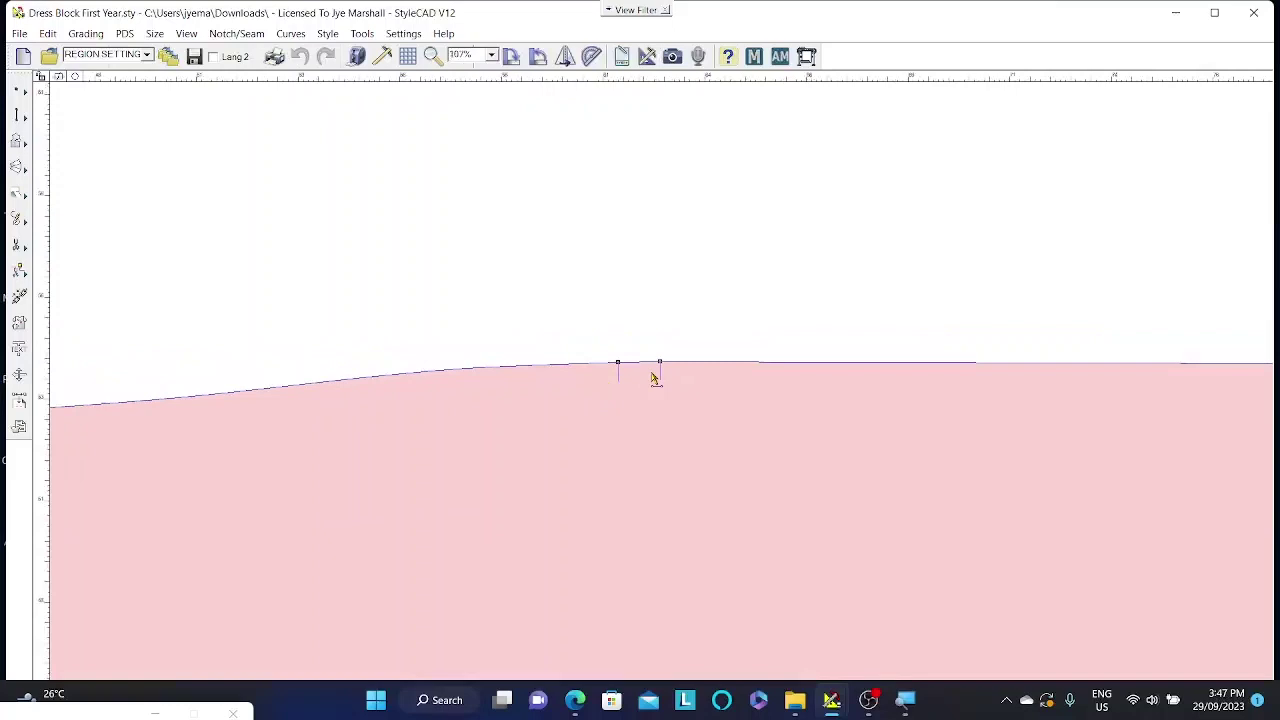
scroll(653, 376, "up", 1)
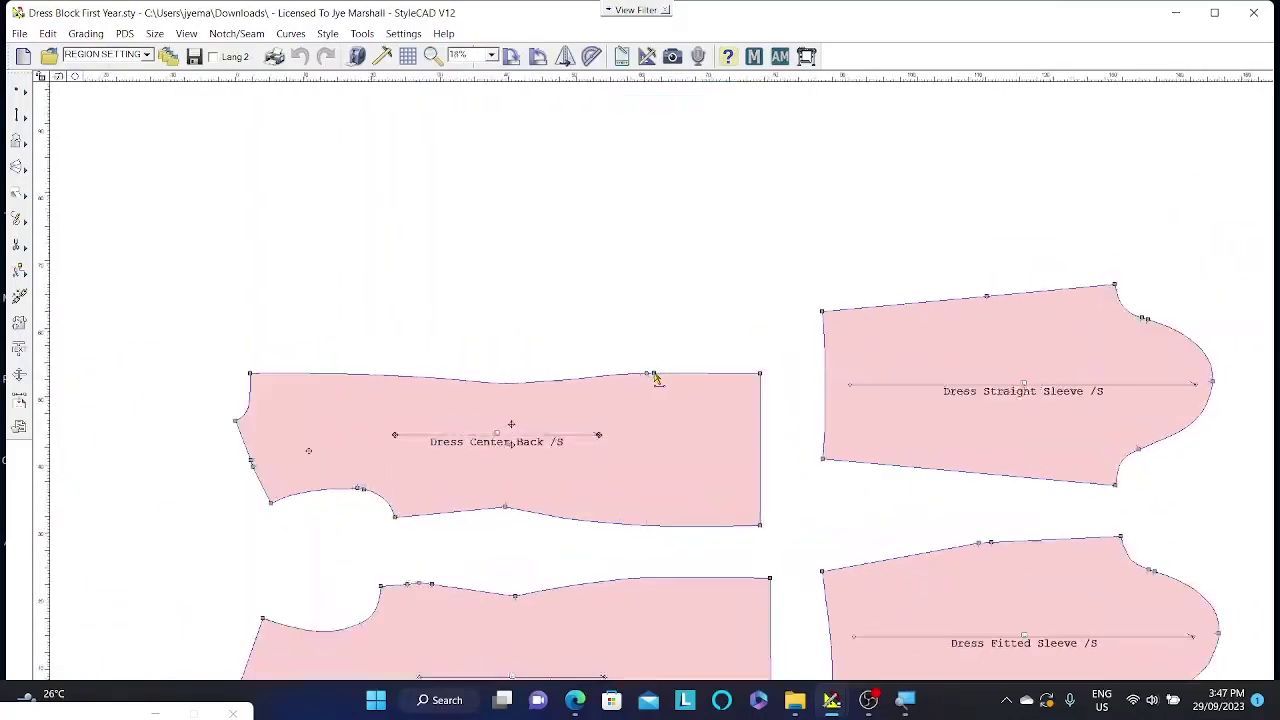
scroll(653, 379, "down", 1)
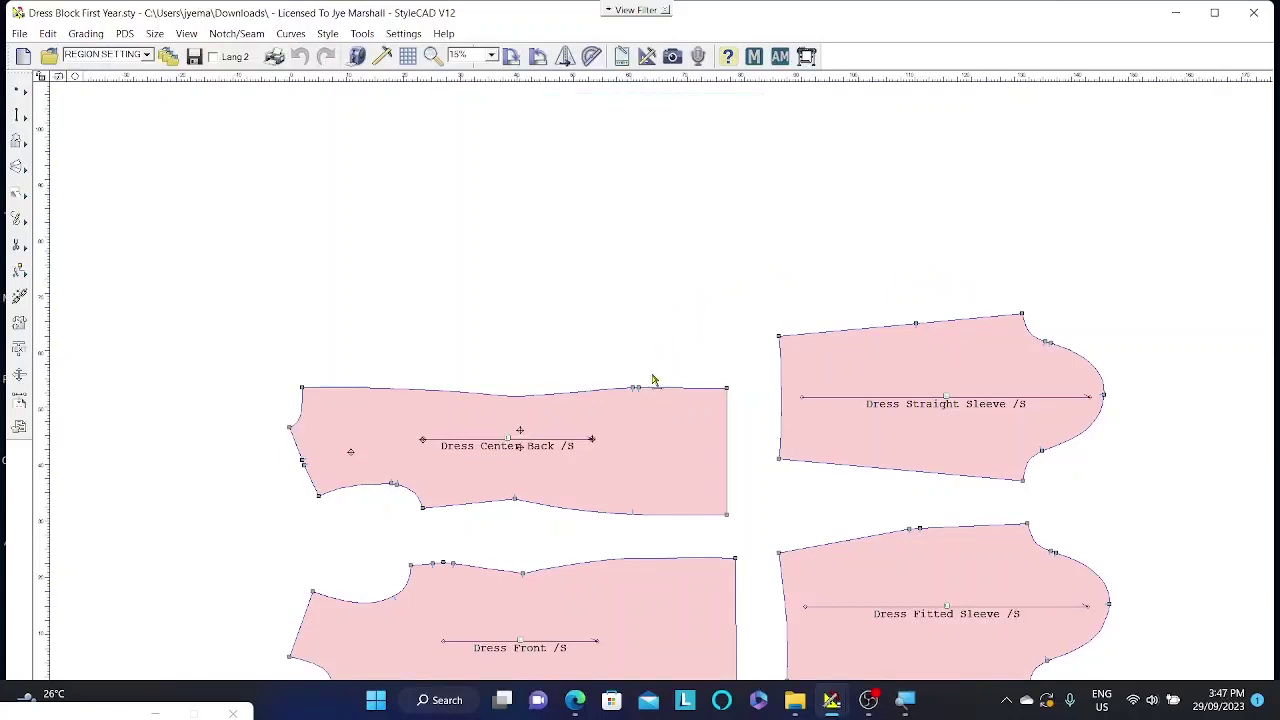
scroll(657, 371, "up", 5)
scroll(668, 360, "up", 2)
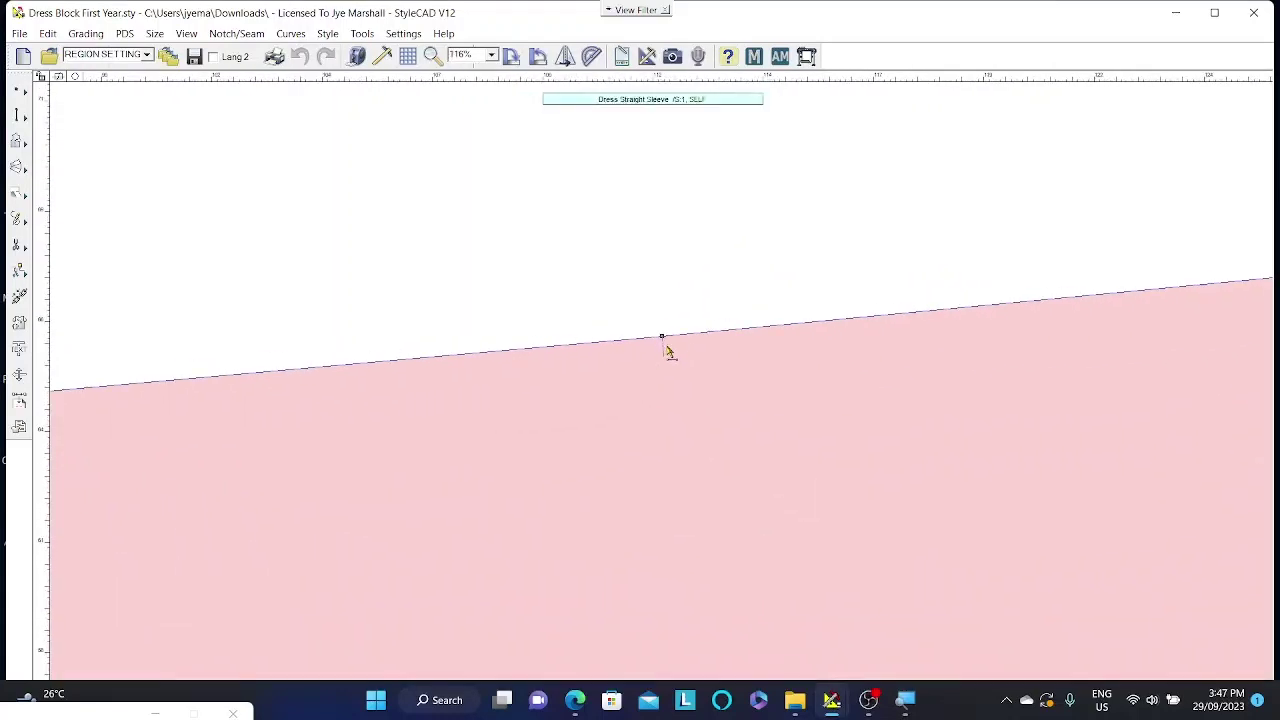
scroll(670, 342, "down", 8)
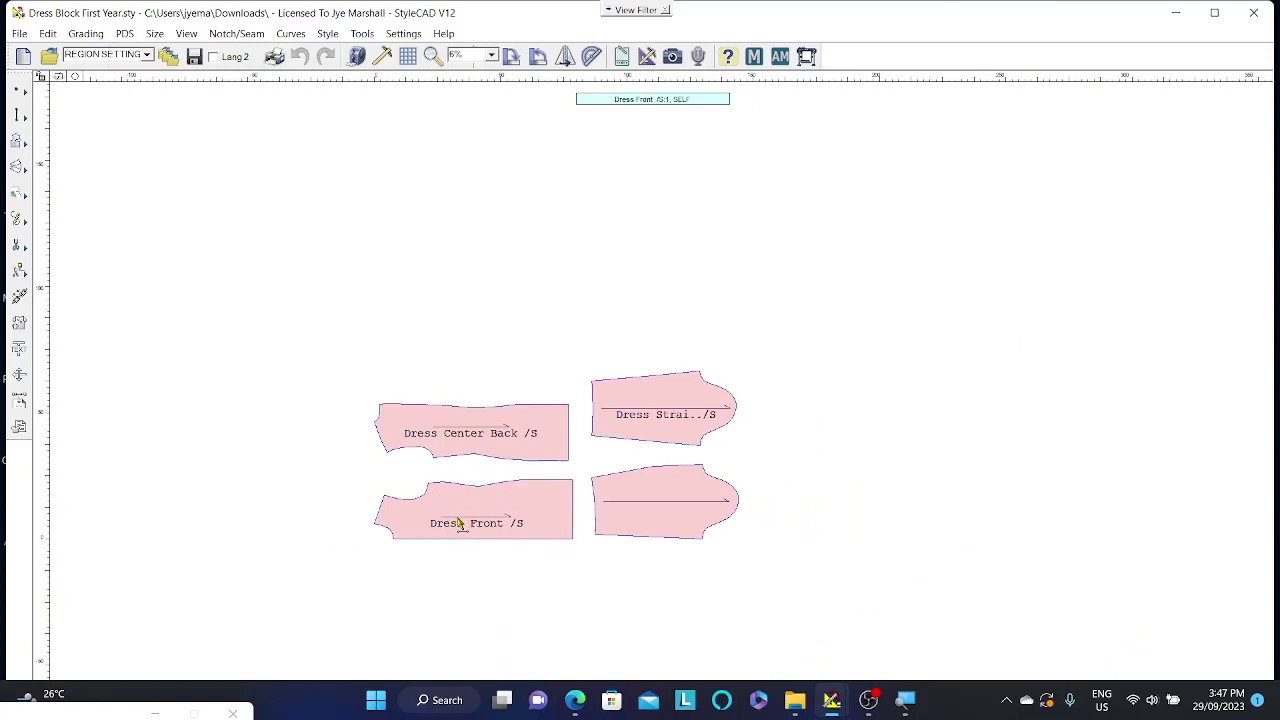
scroll(663, 376, "up", 5)
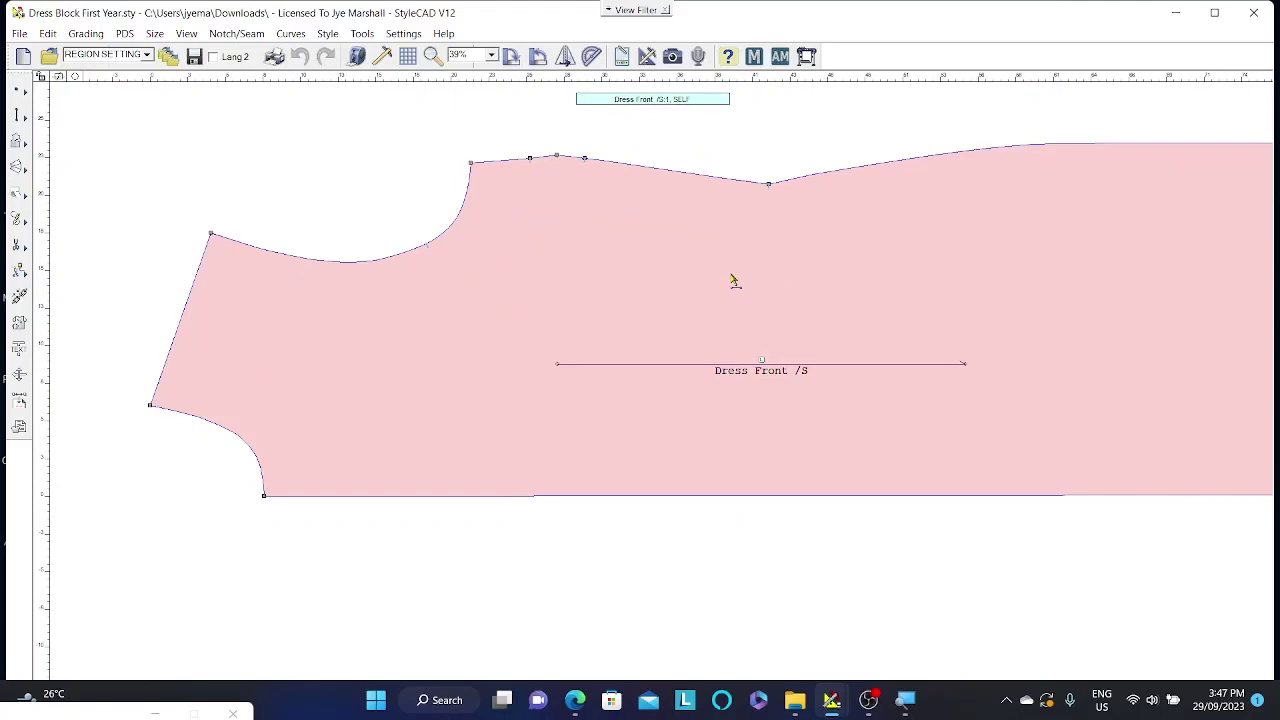
scroll(654, 380, "down", 2)
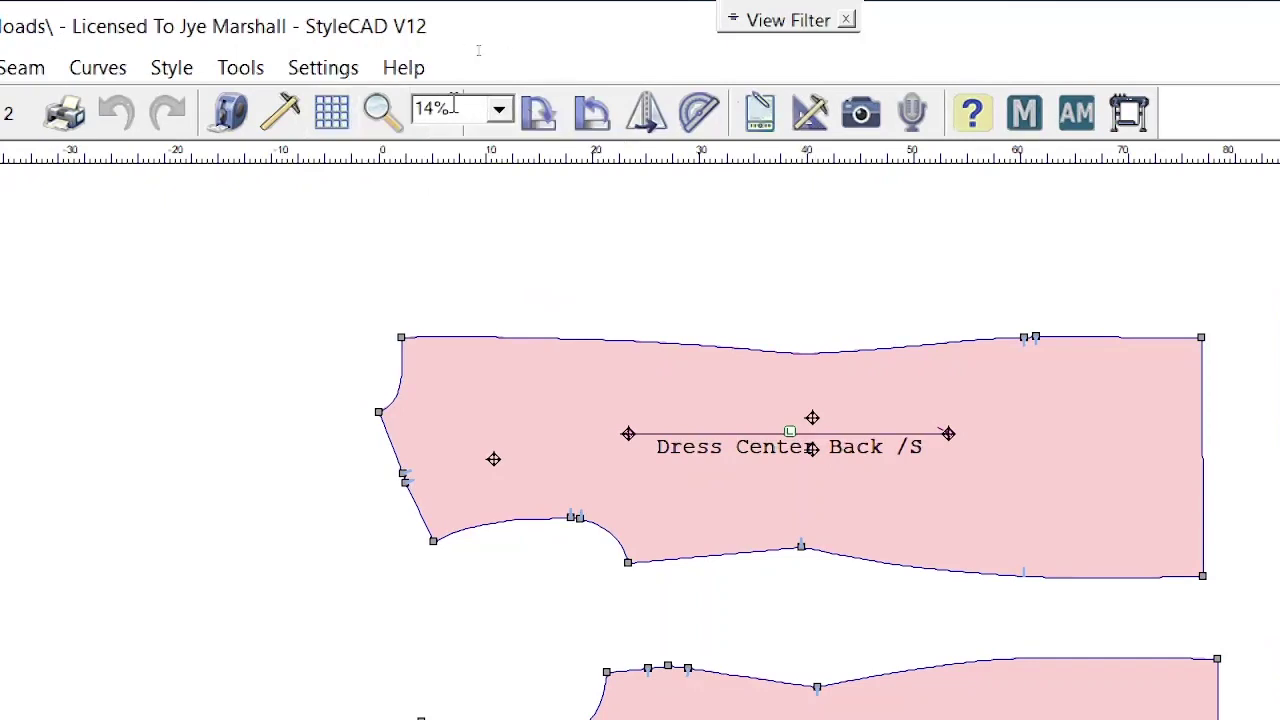
left_click(499, 114)
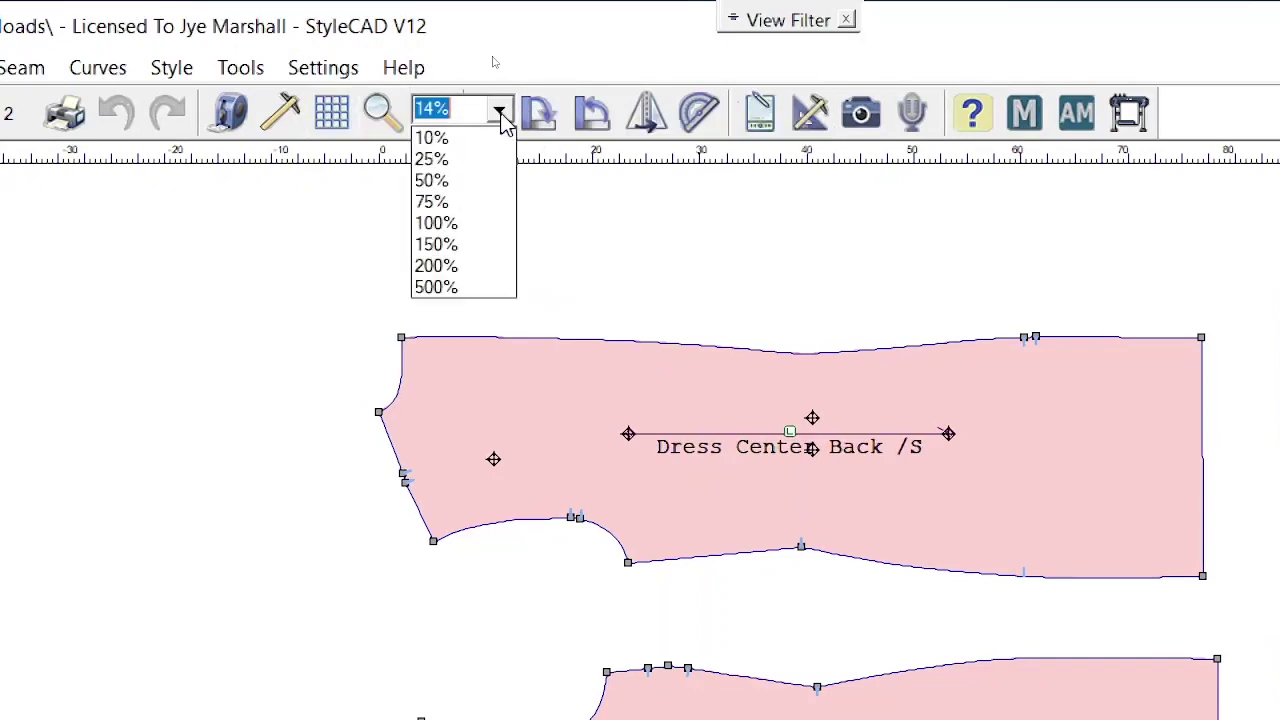
left_click(478, 222)
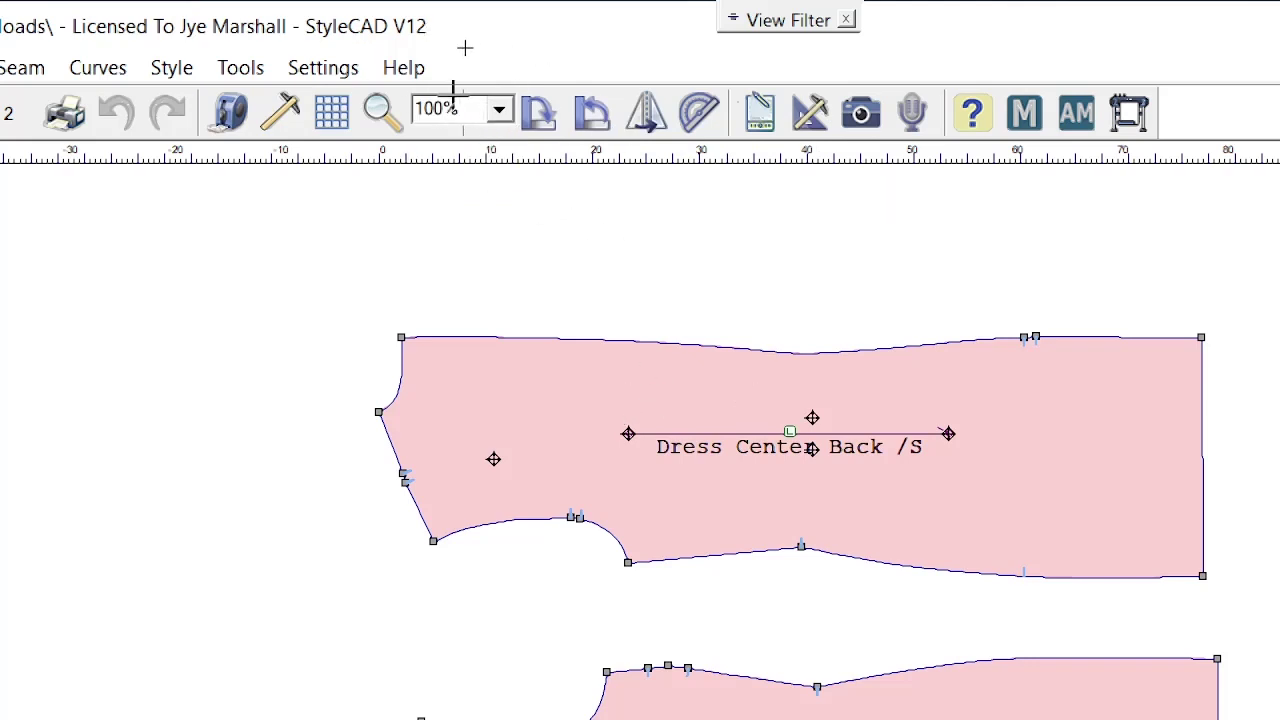
scroll(851, 390, "up", 5)
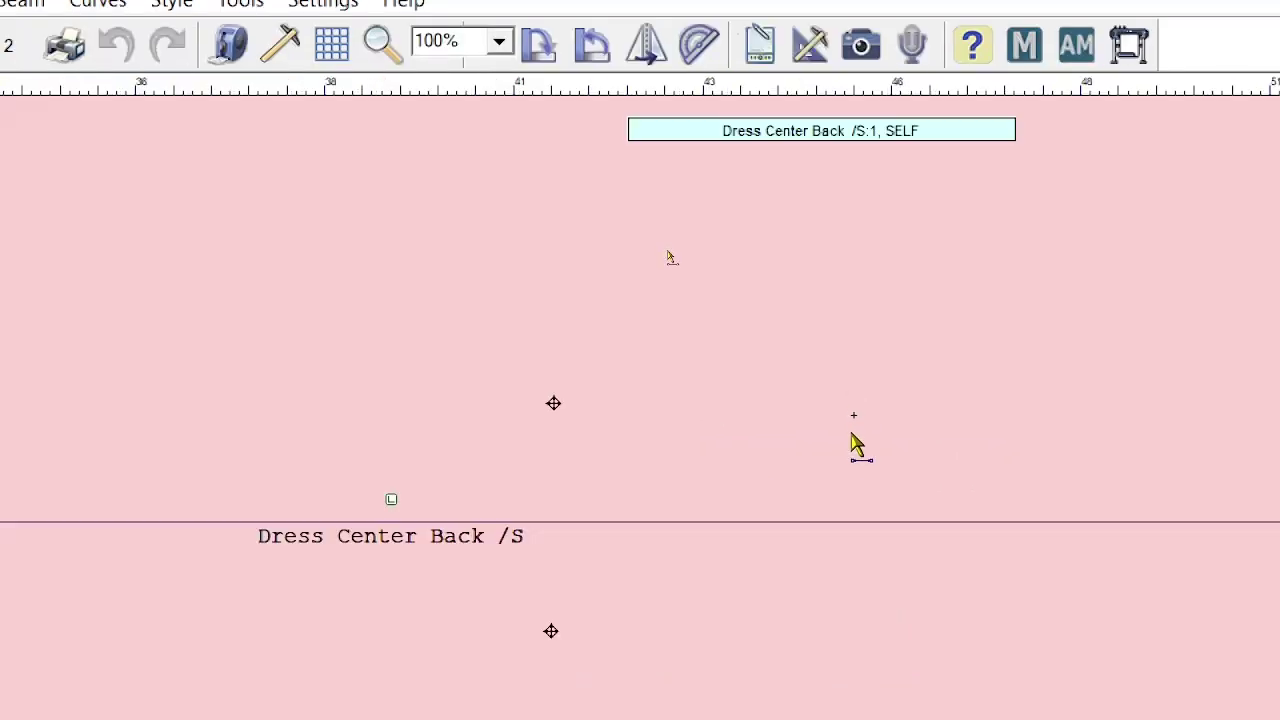
scroll(860, 445, "down", 10)
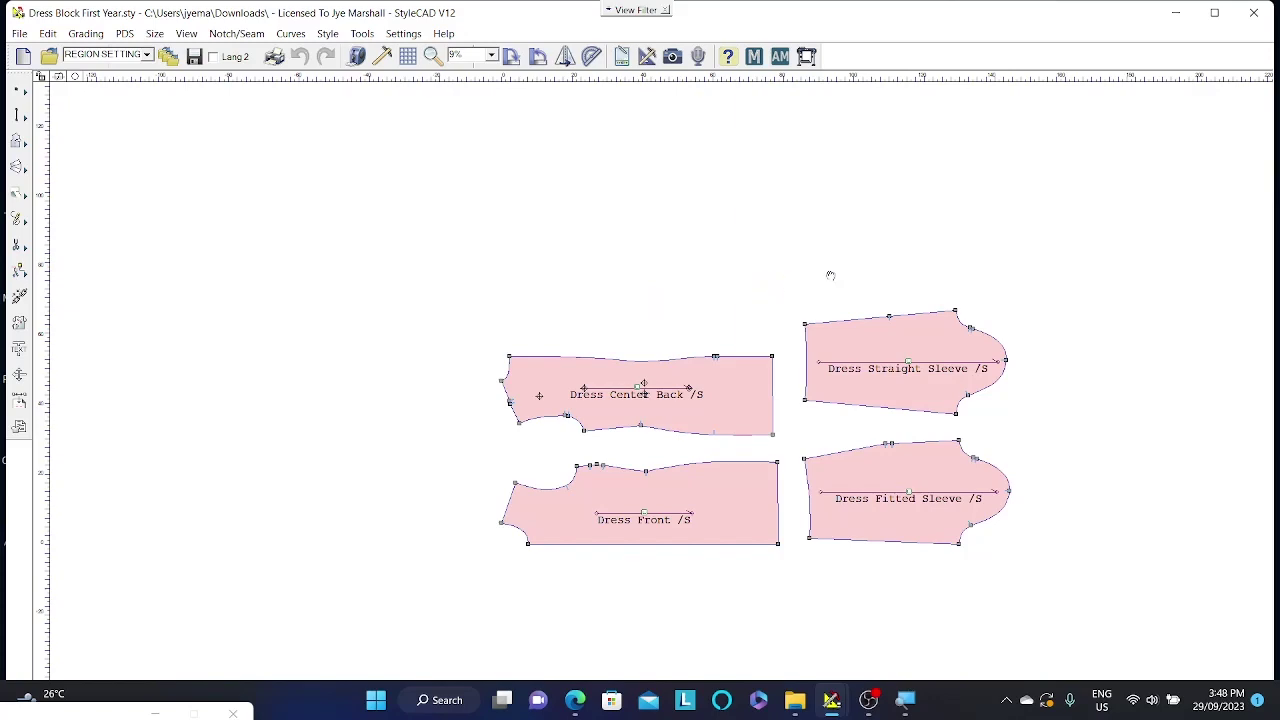
middle_click_drag(829, 274, 709, 180)
scroll(654, 371, "up", 2)
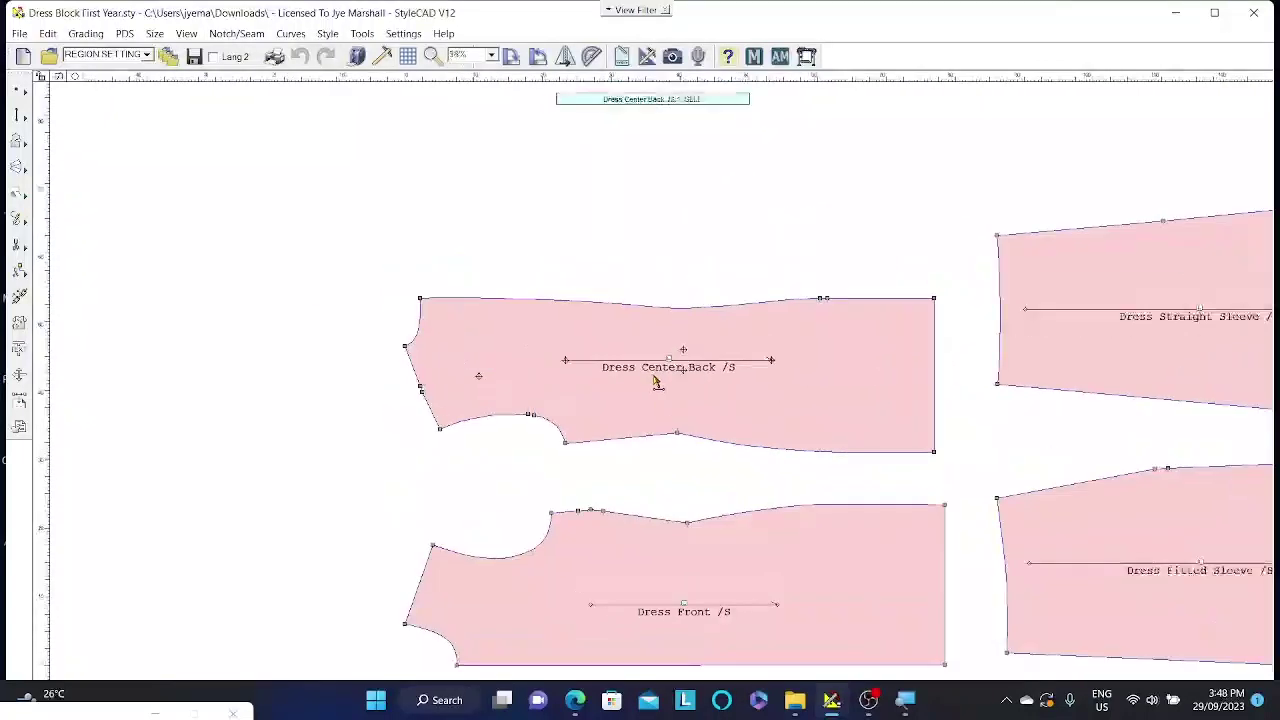
middle_click_drag(866, 309, 506, 310)
middle_click_drag(914, 300, 697, 320)
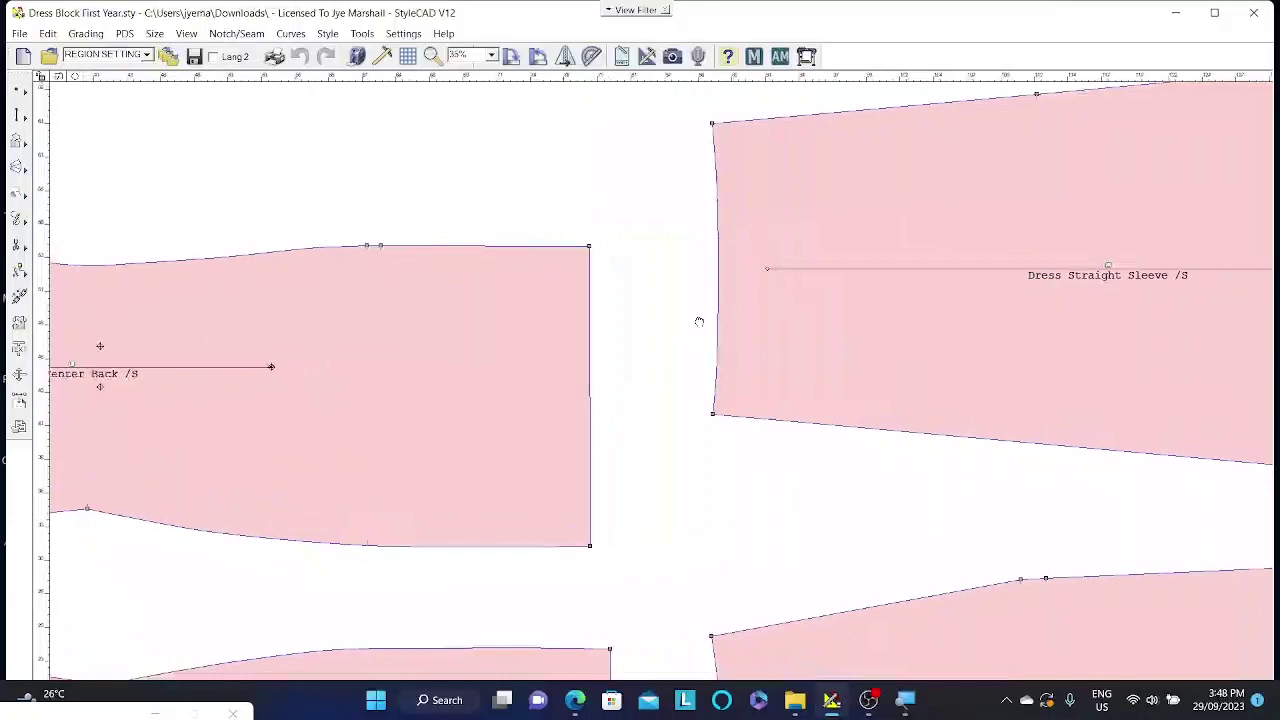
middle_click_drag(980, 318, 837, 200)
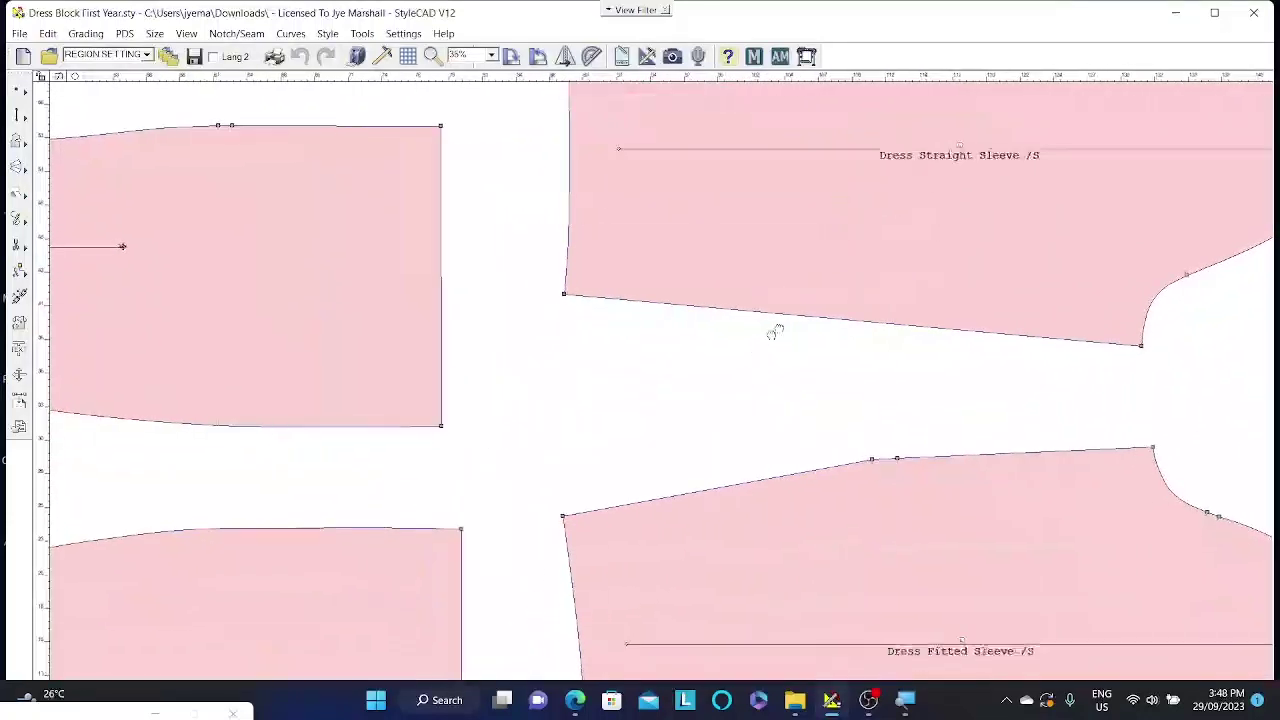
middle_click_drag(771, 329, 1026, 214)
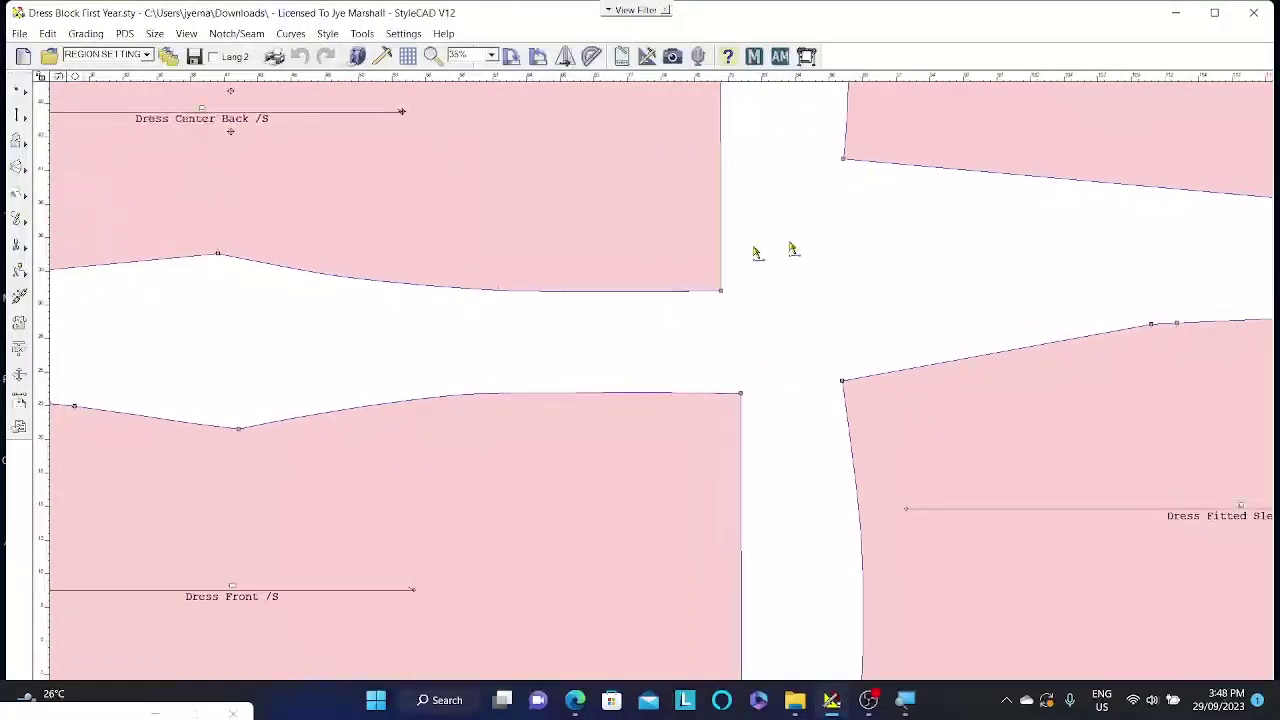
scroll(500, 214, "up", 3)
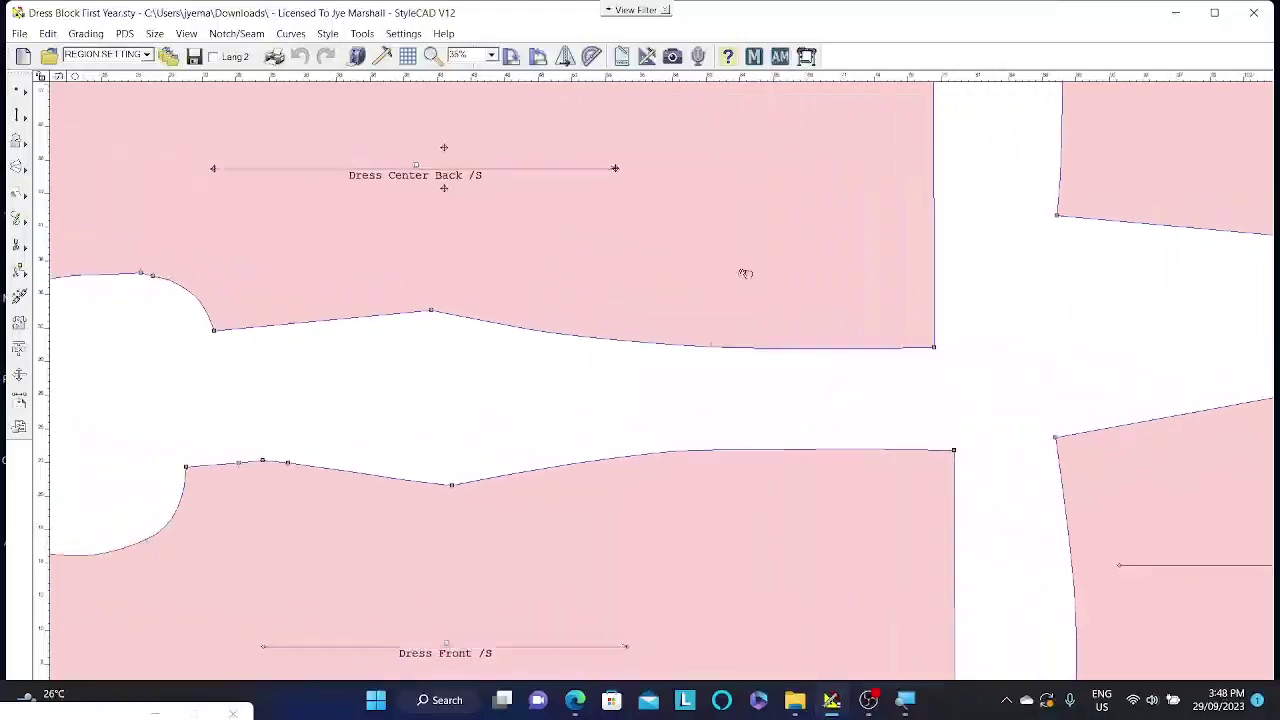
scroll(655, 380, "down", 4)
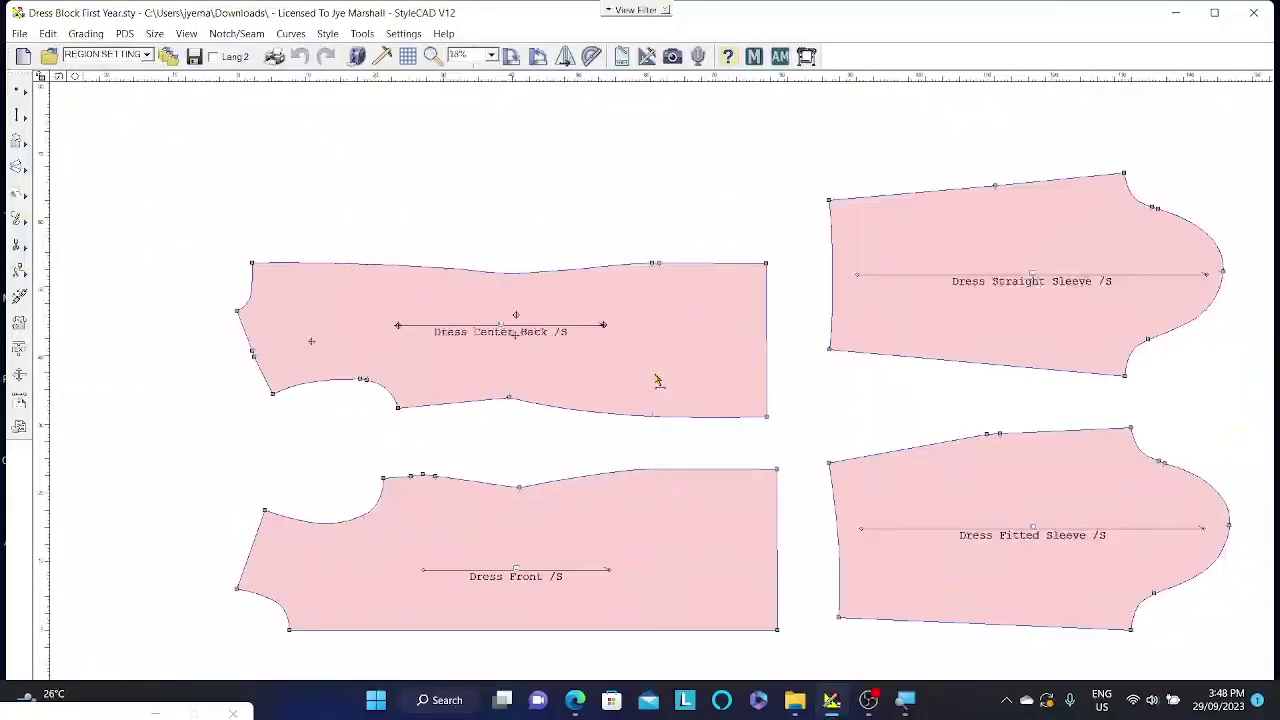
middle_click_drag(651, 374, 651, 346)
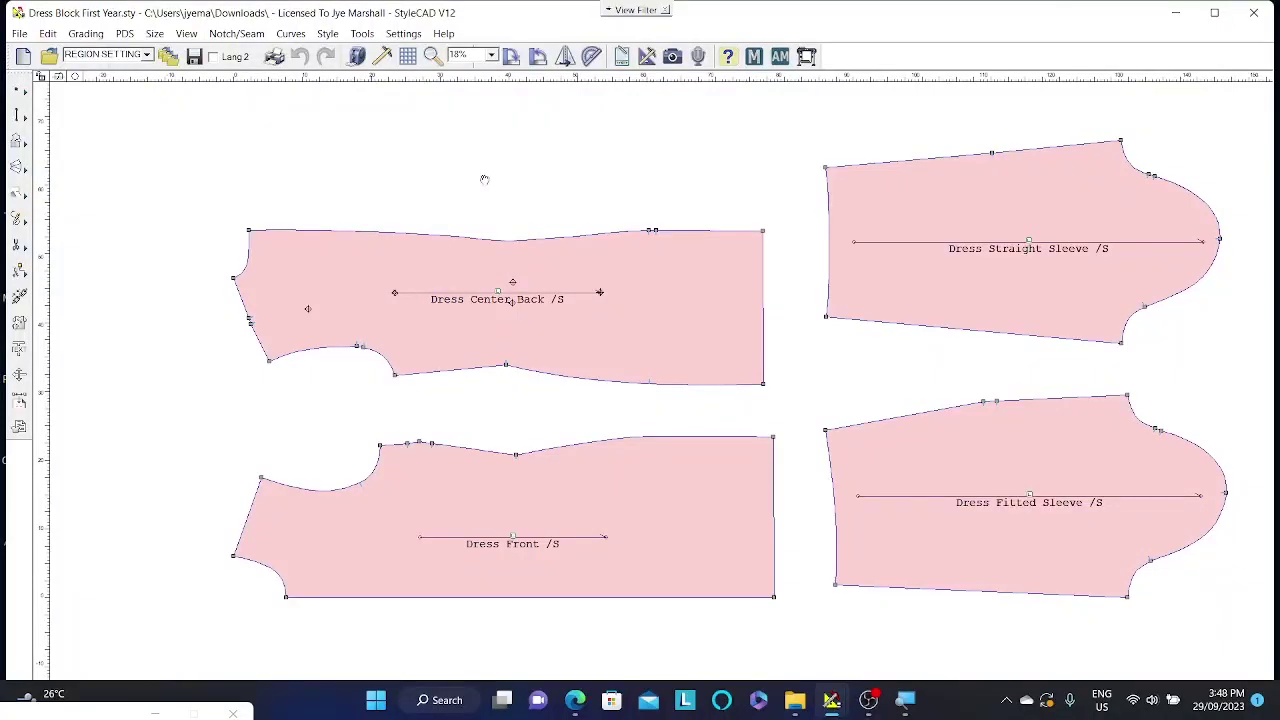
middle_click_drag(484, 179, 743, 111)
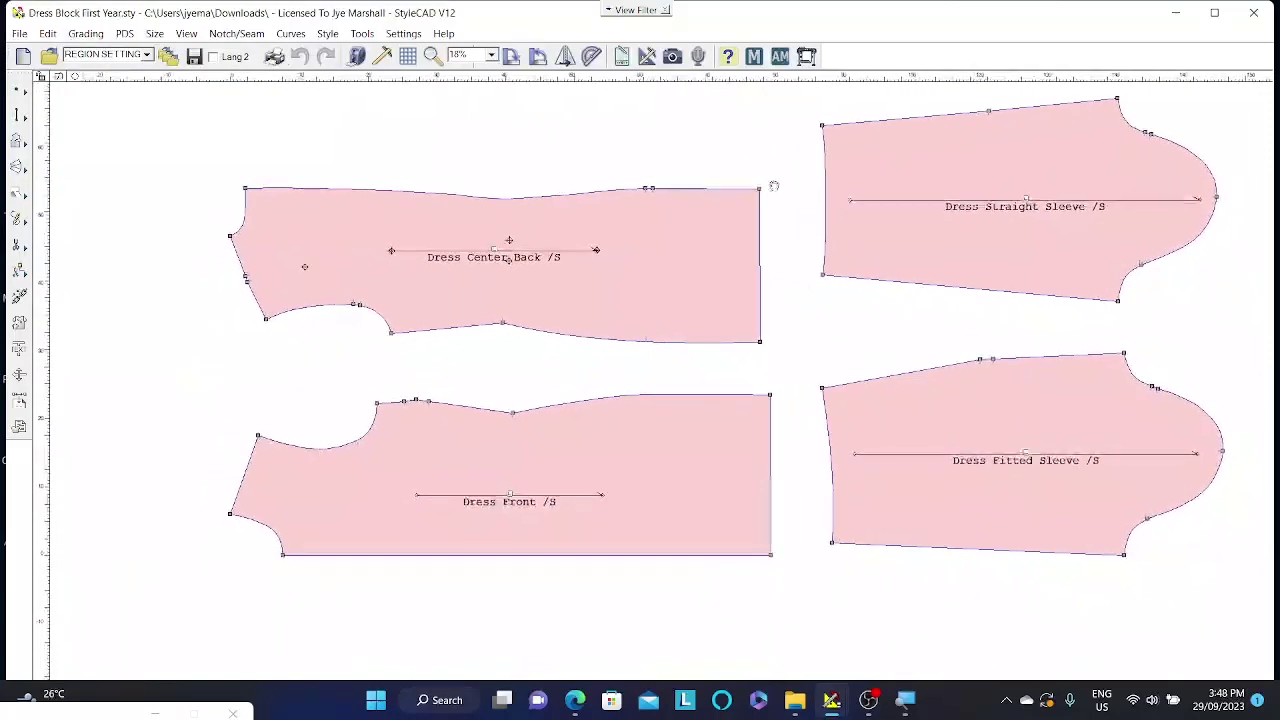
mouse_move(774, 186)
middle_mouse_down()
mouse_move(803, 134)
mouse_move(774, 240)
mouse_move(786, 174)
middle_mouse_up()
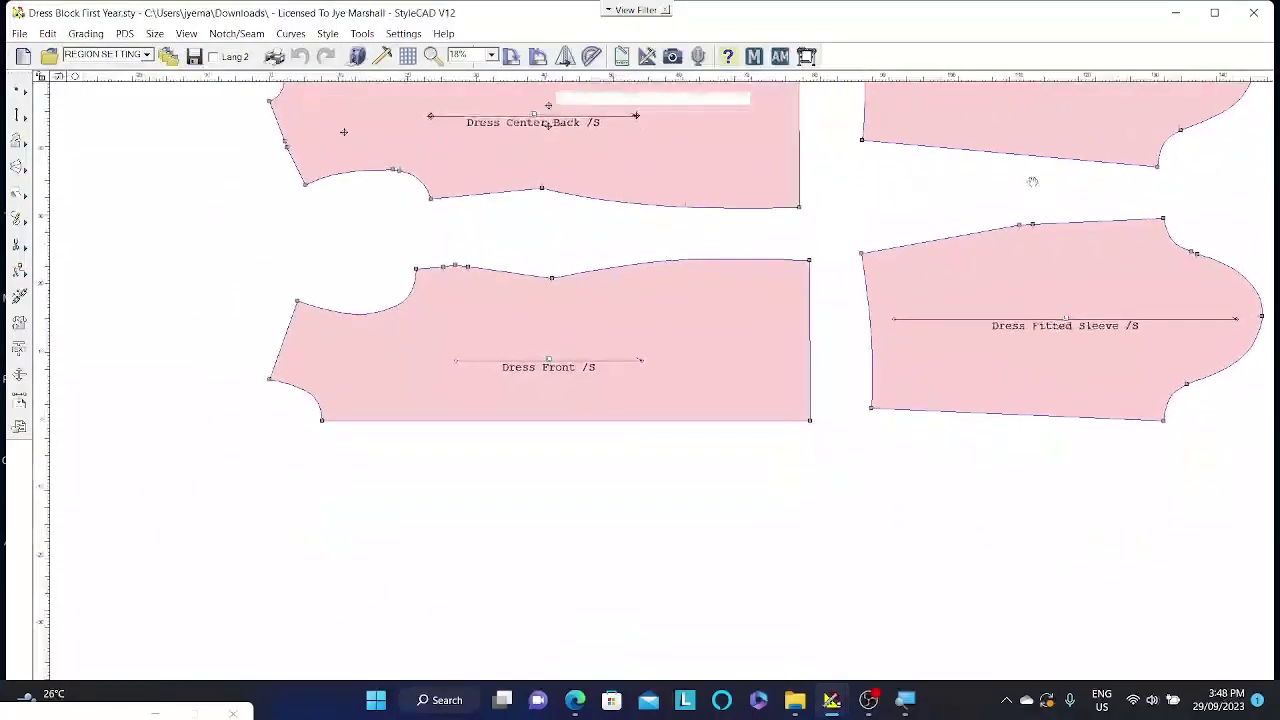
middle_click_drag(1032, 181, 767, 297)
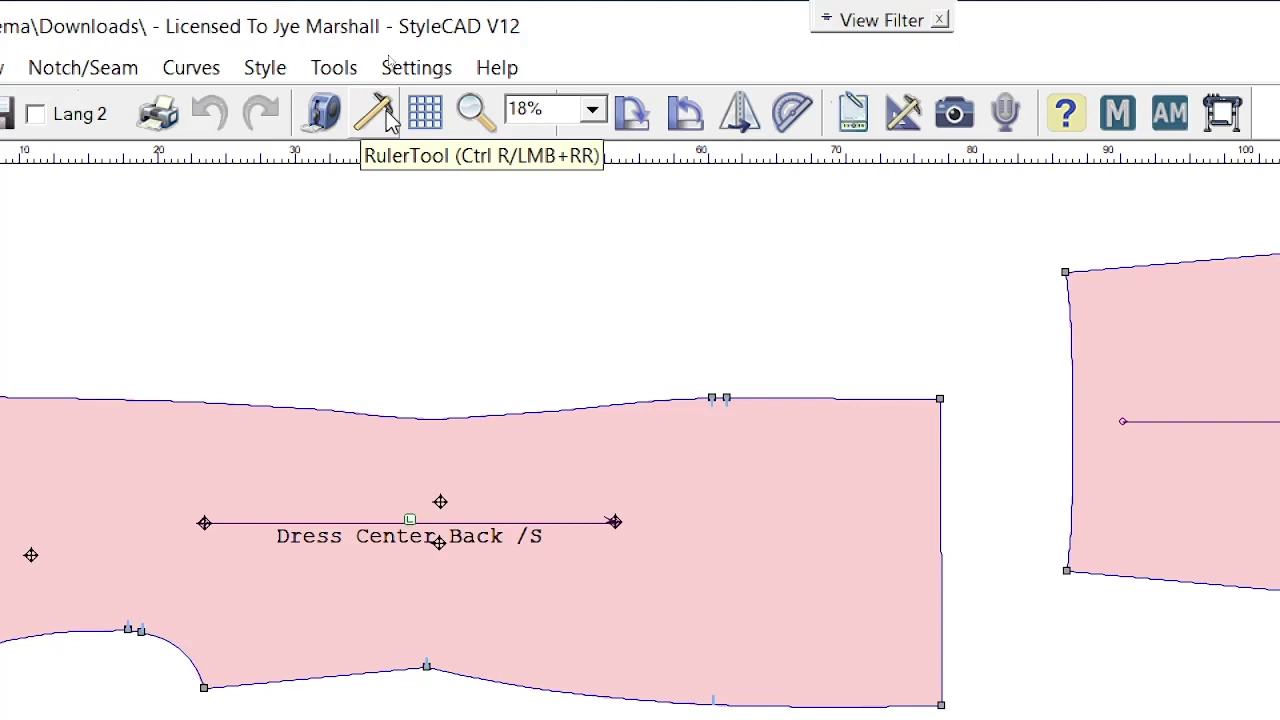
Measure the Dress Center Back corner-to-edge length (78.144) and centre top-to-bottom depth (18.389)
left_click(388, 115)
middle_click_drag(505, 332, 691, 214)
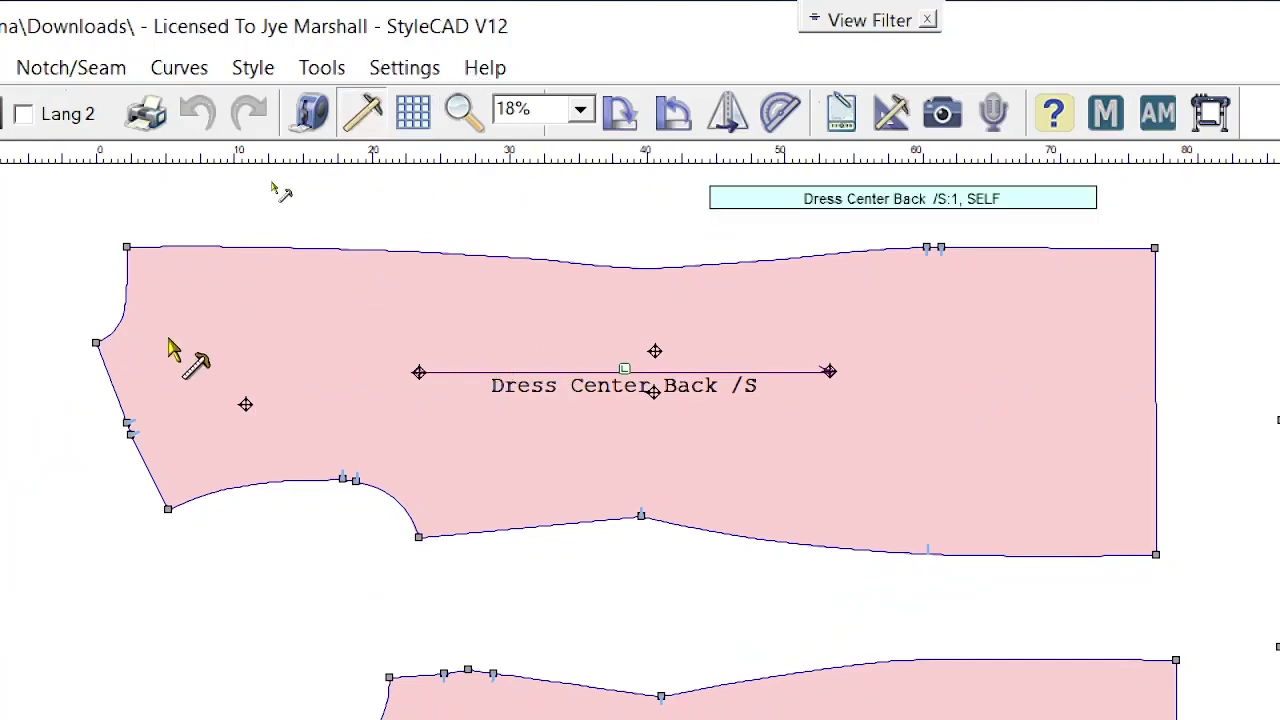
left_click(96, 345)
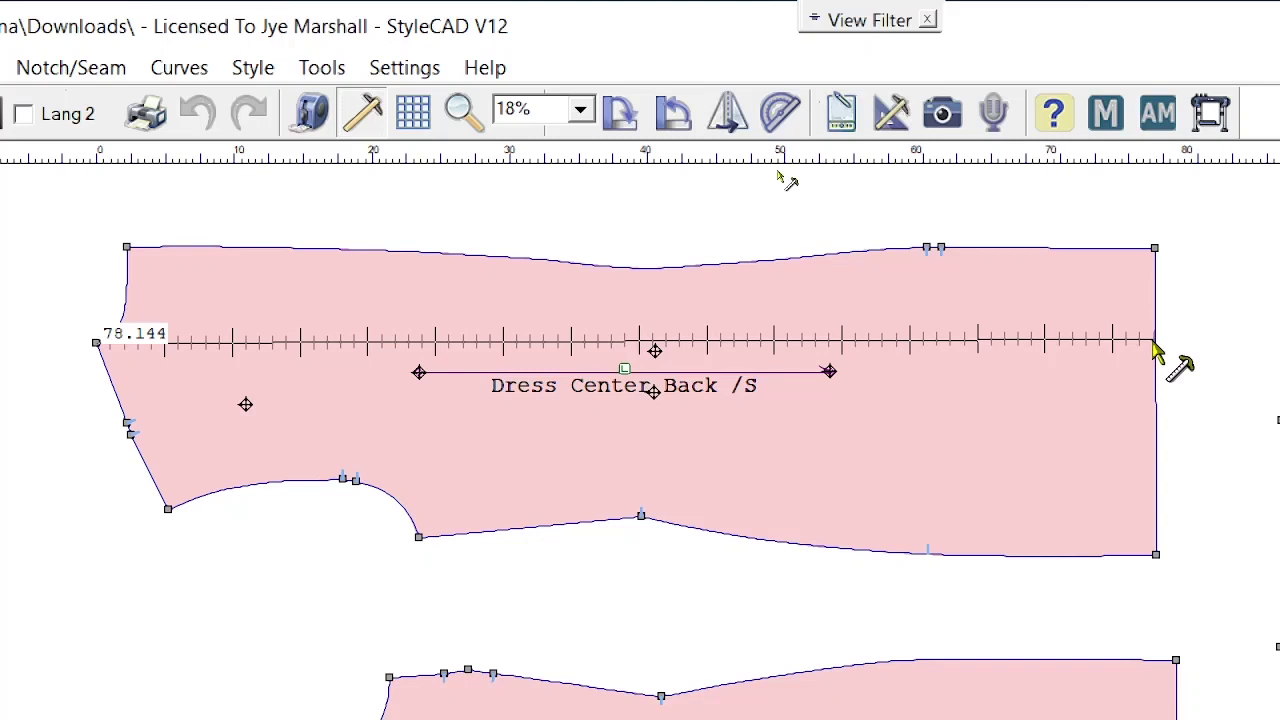
left_click(1155, 350)
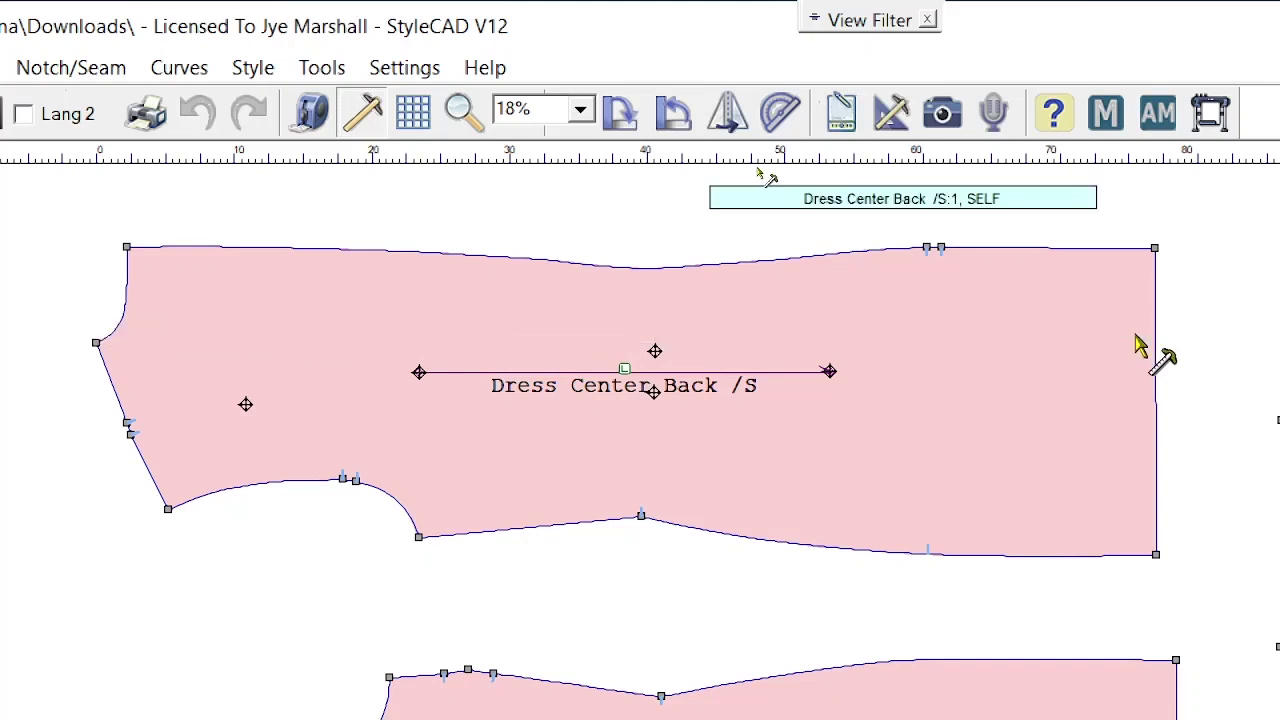
left_click(642, 268)
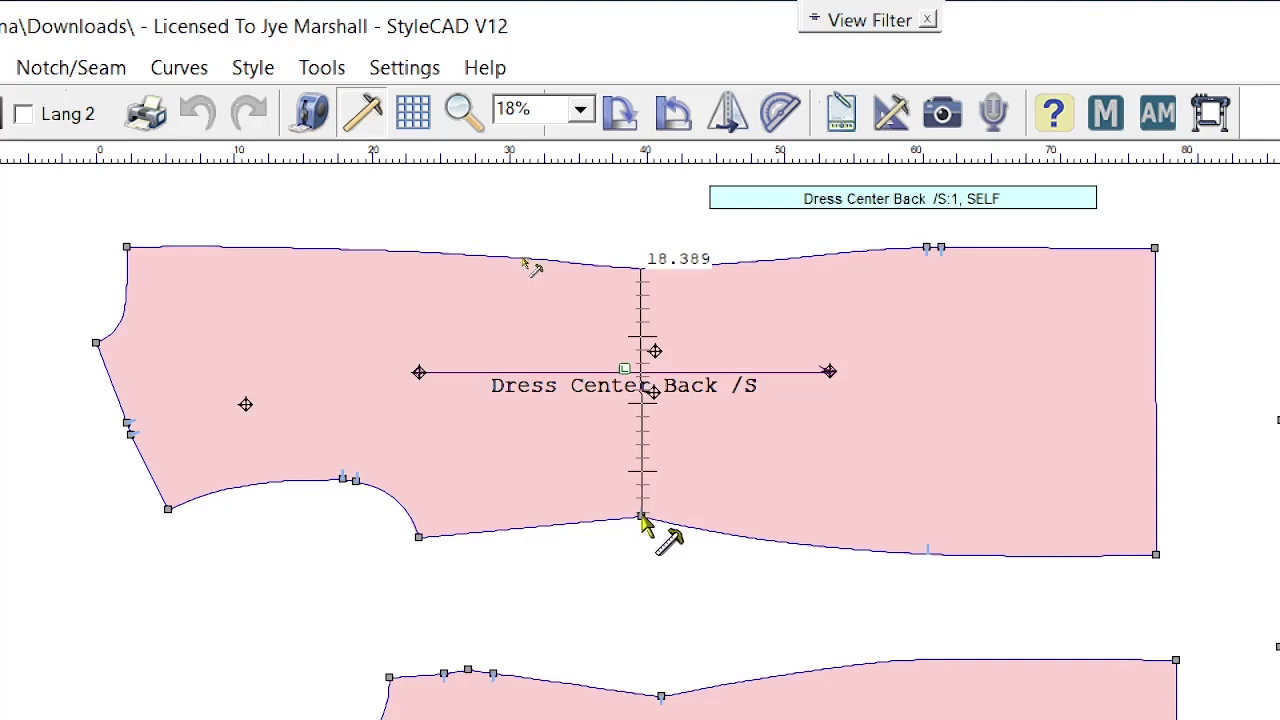
left_click(642, 518)
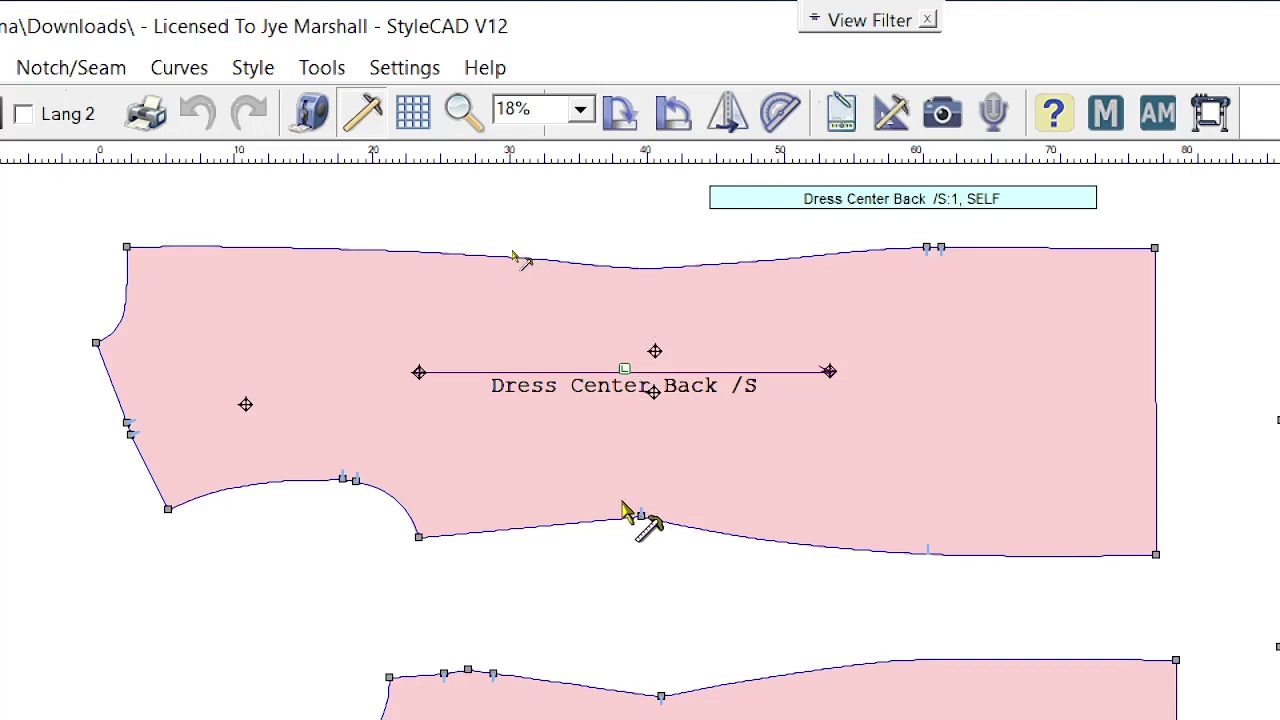
Measure the Dress Center Back's lower edge perimeter with the Perimeter Measurement Tool (38.172)
left_click(313, 115)
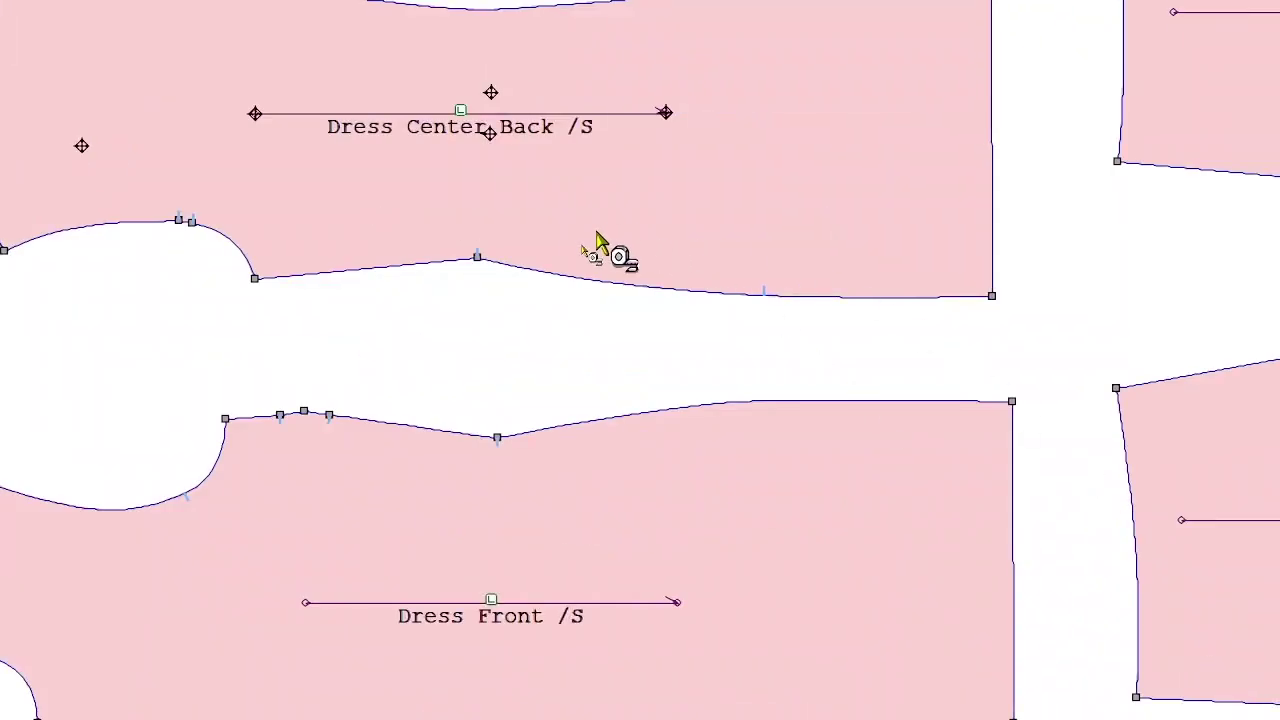
left_click_drag(595, 232, 894, 336)
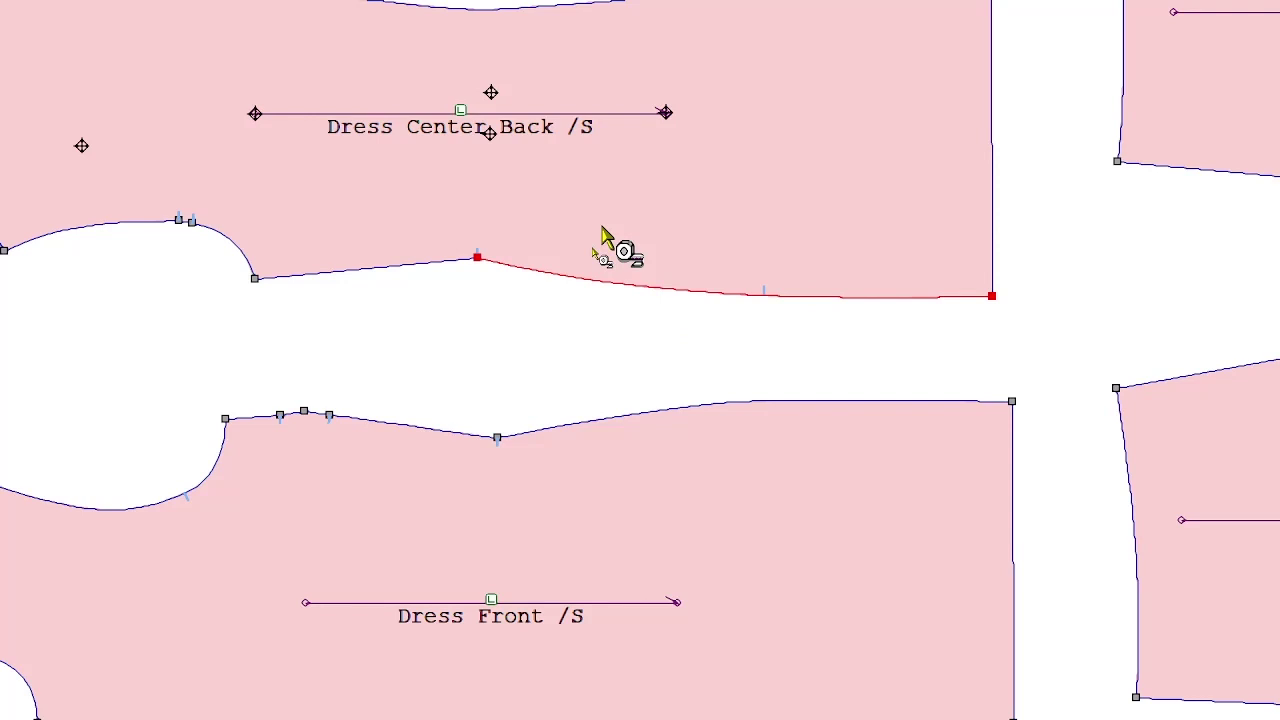
left_click_drag(594, 226, 878, 400)
left_click_drag(665, 258, 815, 346)
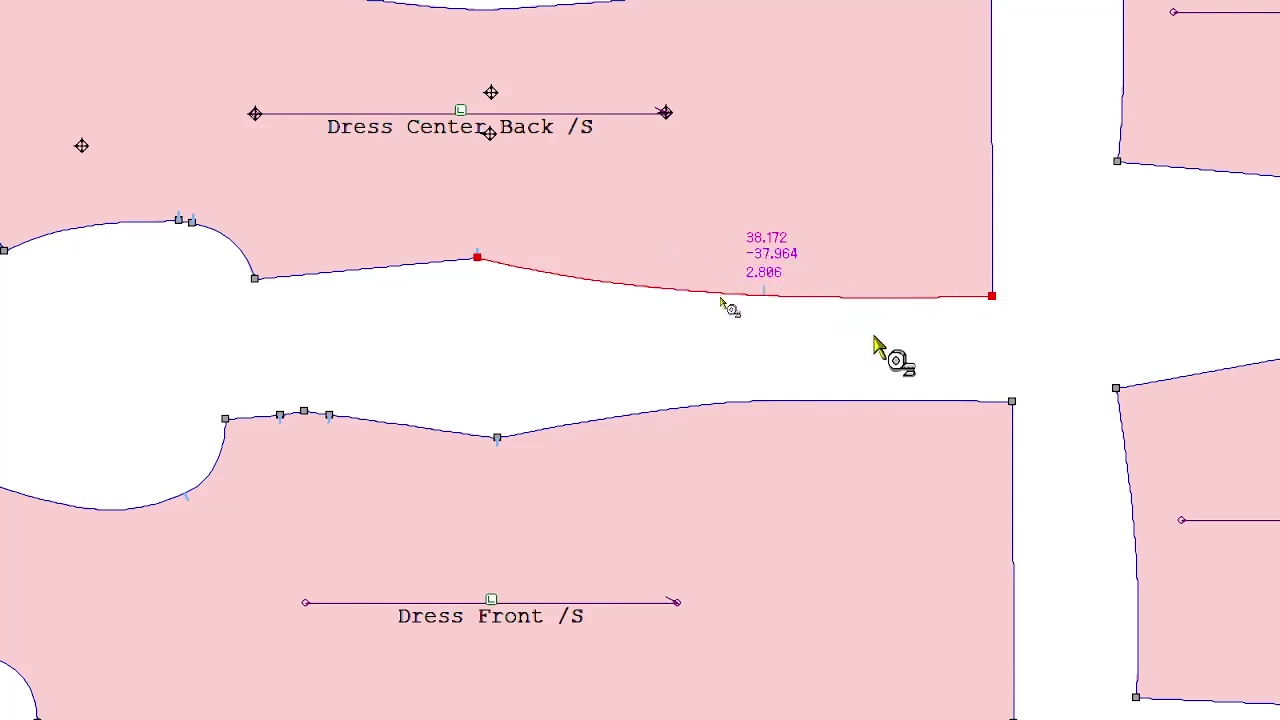
scroll(645, 480, "down", 1)
scroll(757, 491, "up", 1)
Add the upper-left and lower-left curved edges at the piece's left end to the perimeter measurement
middle_click_drag(757, 491, 845, 485)
middle_click_drag(300, 317, 383, 292)
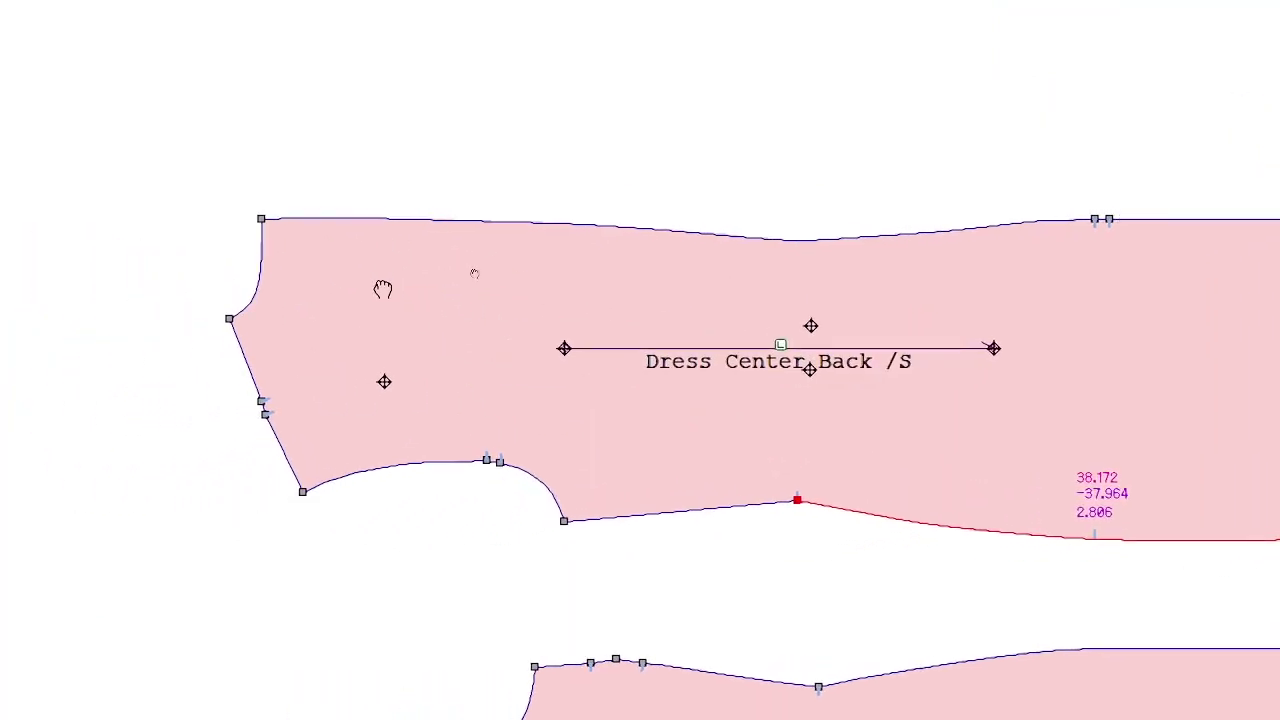
left_click(272, 288)
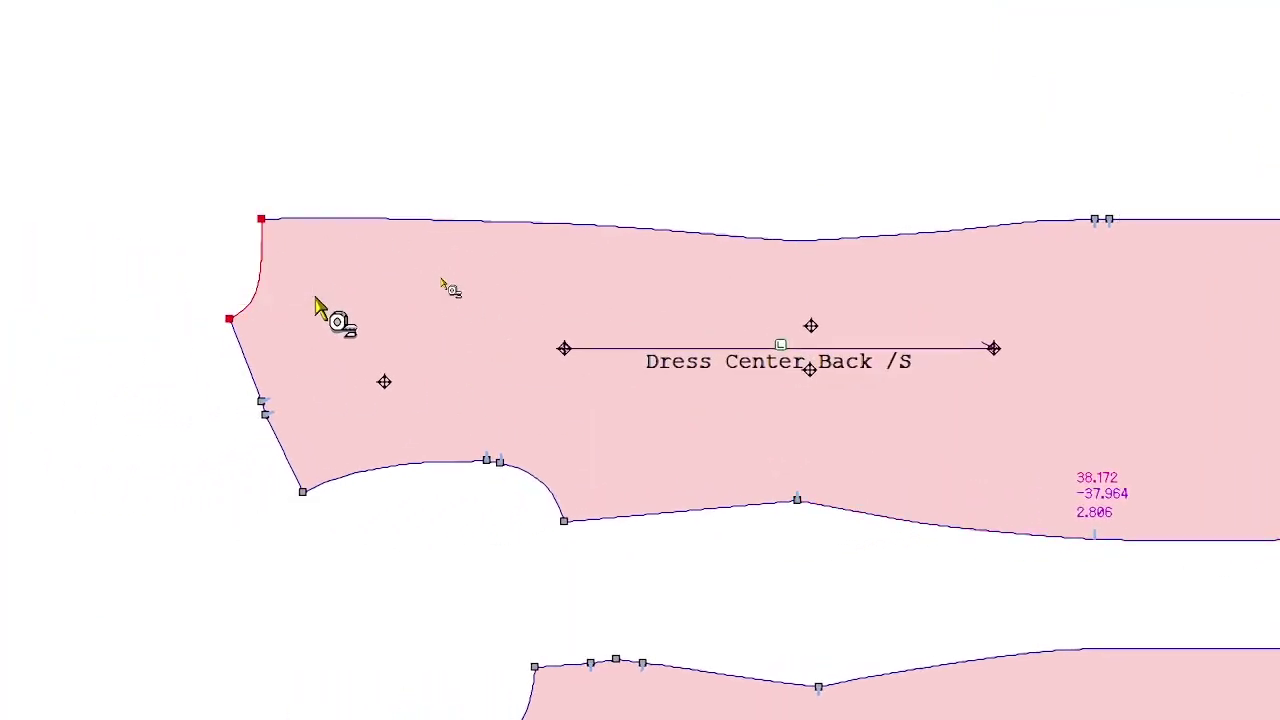
left_click(248, 368, "shift")
left_click_drag(250, 412, 400, 512, "shift")
left_click_drag(498, 444, 551, 514, "shift")
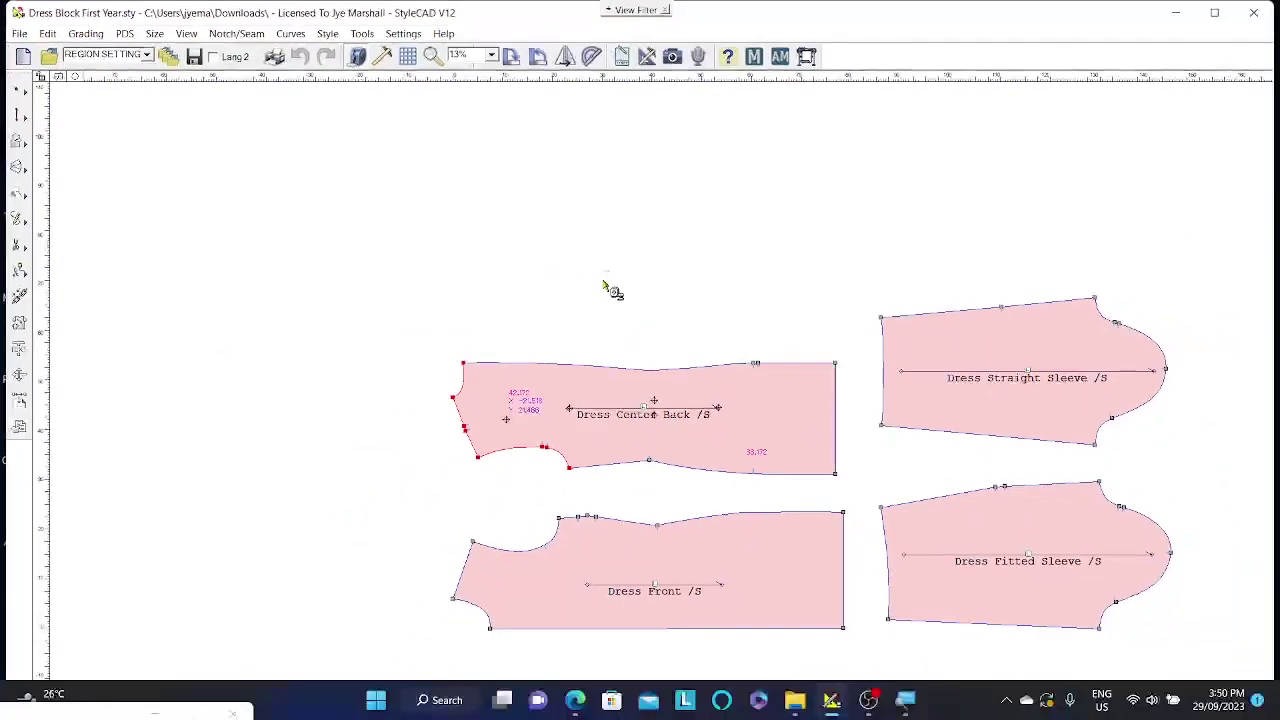
middle_click_drag(663, 306, 525, 213)
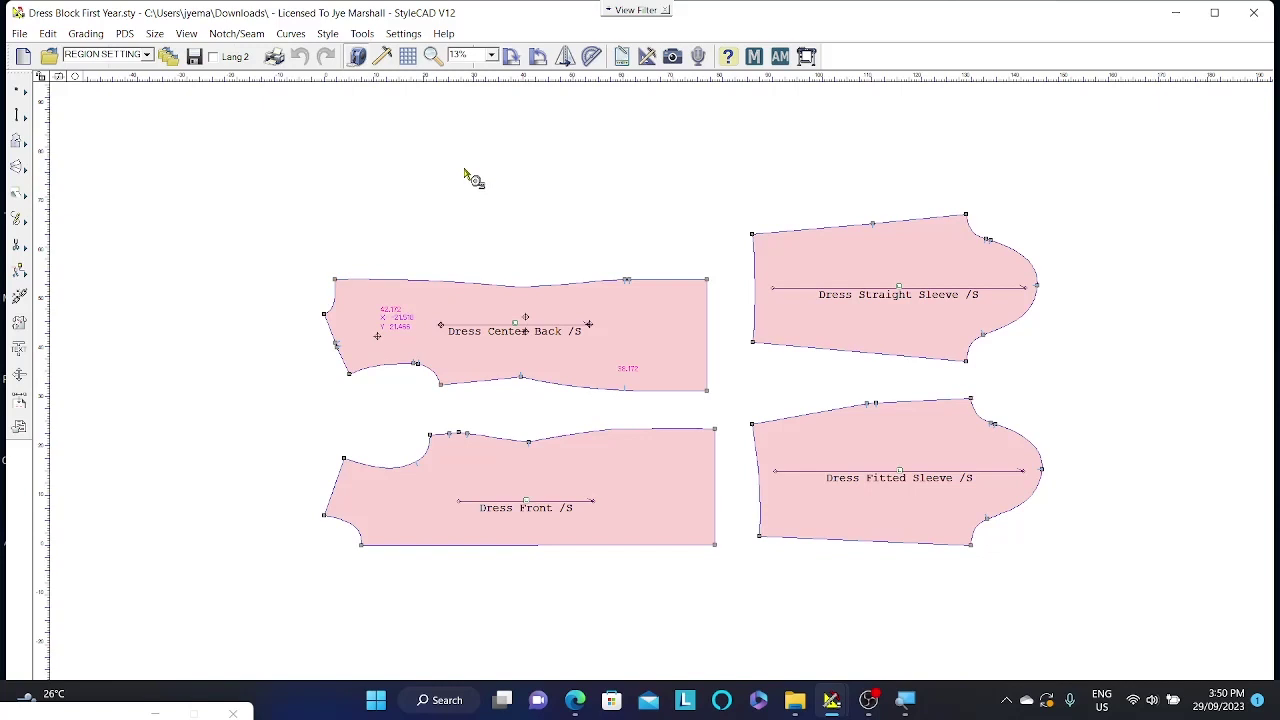
Cancel the Perimeter Measurement Tool with Esc, removing its readouts from Dress Center Back
key("Escape")
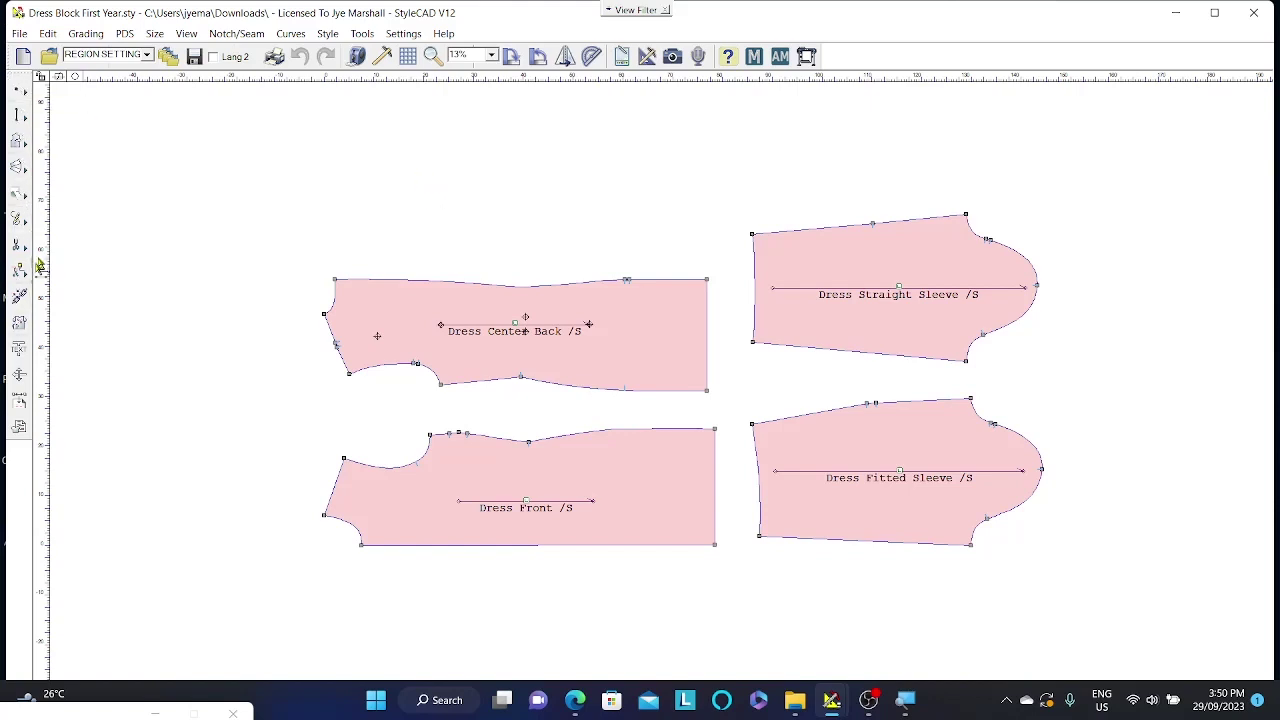
Float the Point, Line Segment, Dart and Pivot/Shirr tool panels and arrange them on the canvas
left_click(21, 95)
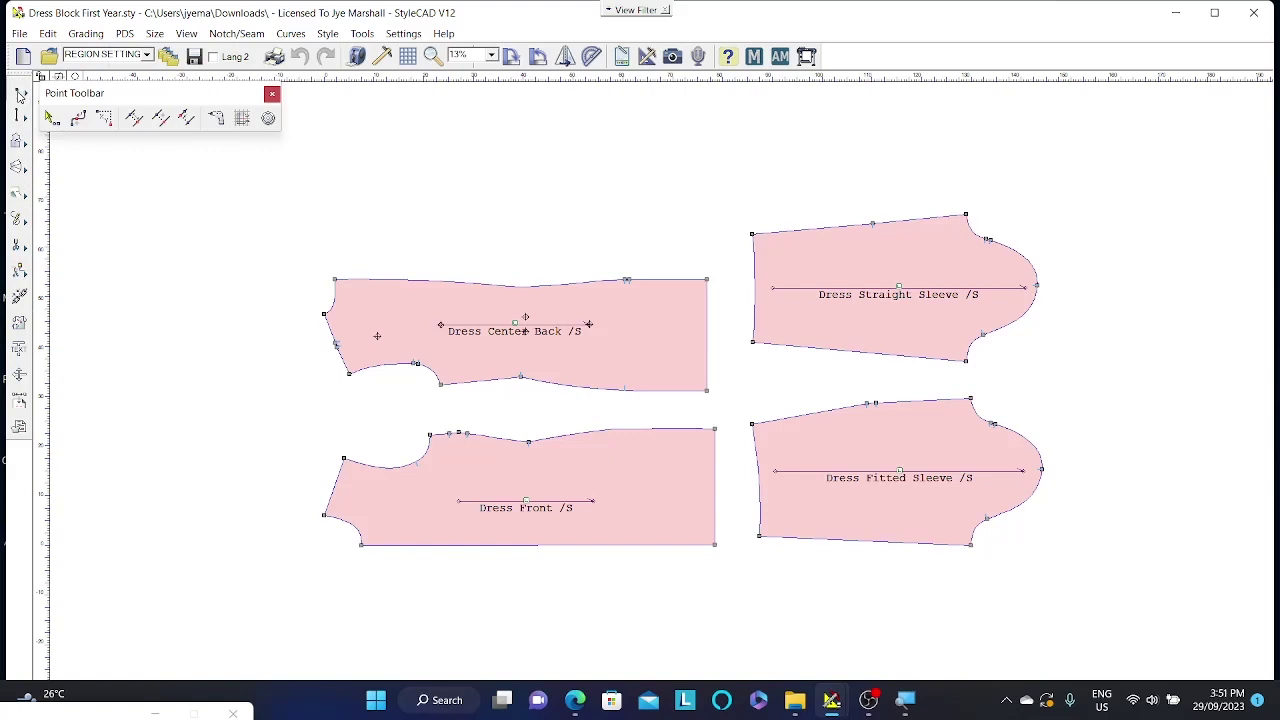
left_click_drag(72, 94, 167, 185)
left_click(22, 117)
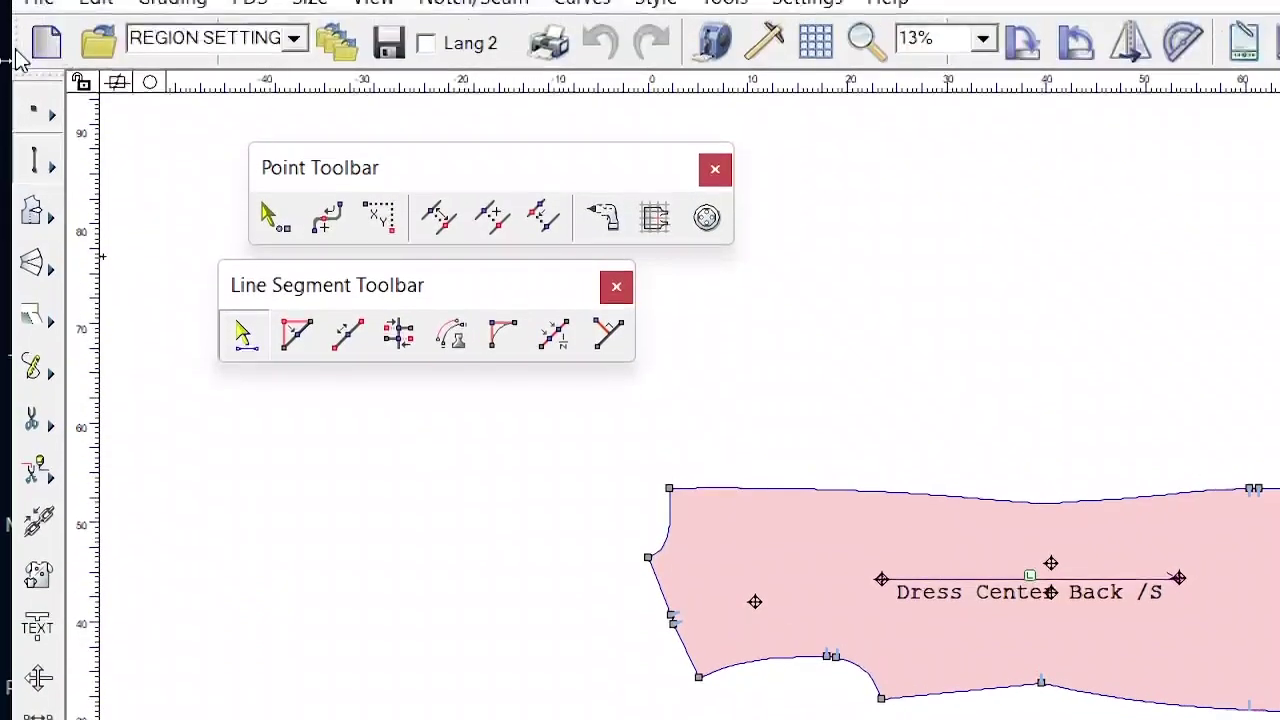
left_click(52, 229)
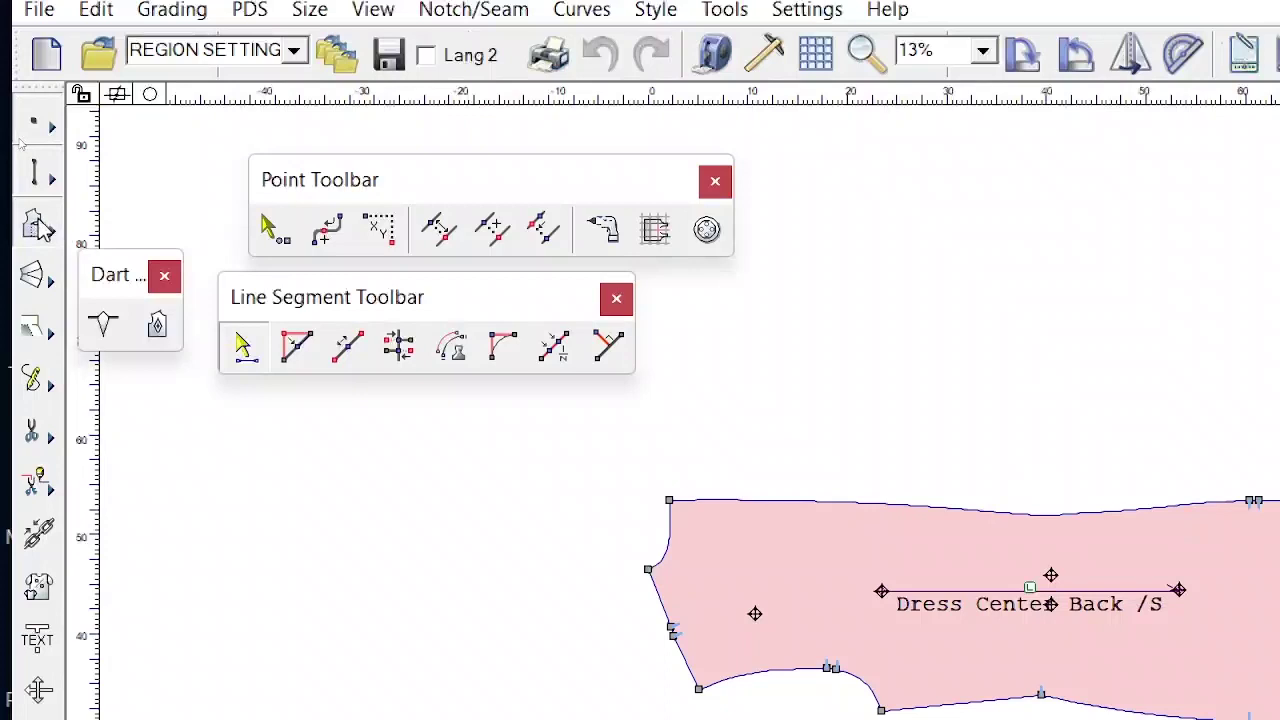
left_click_drag(105, 268, 278, 406)
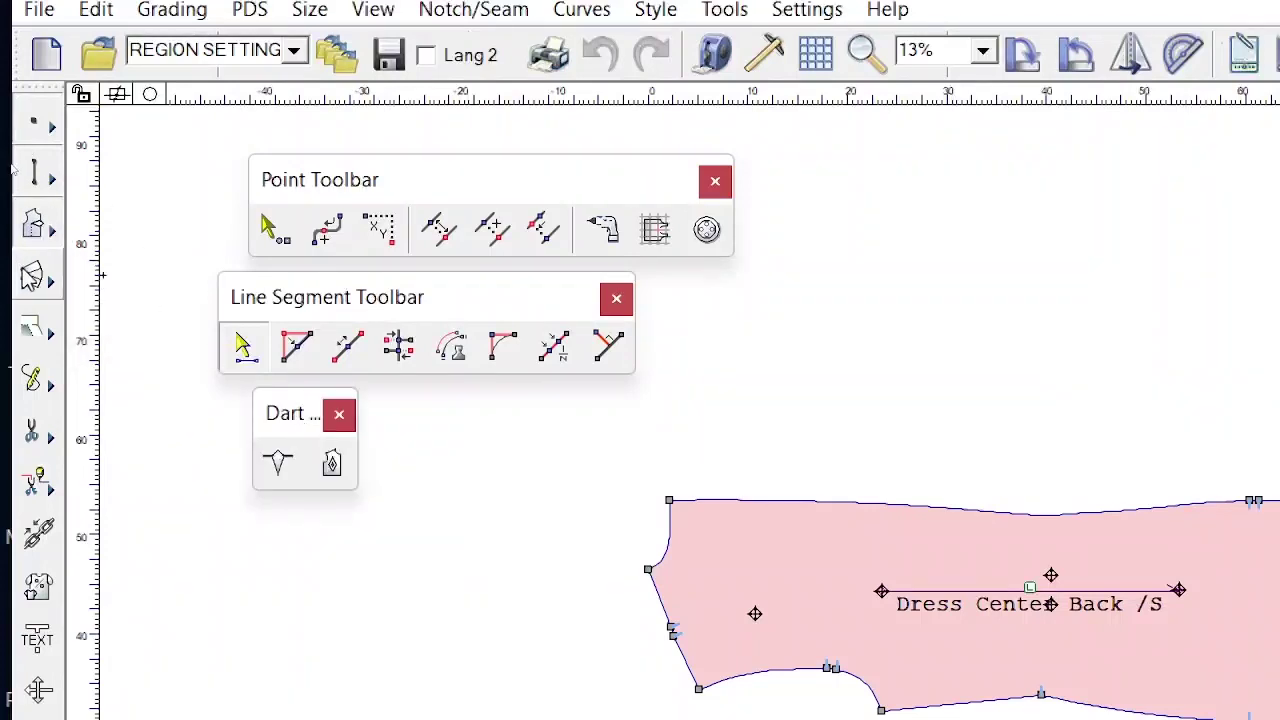
left_click(50, 280)
left_click_drag(150, 365, 327, 538)
Float the Seam, Graphics and Cut/Join tool panels and move them aside
left_click(48, 333)
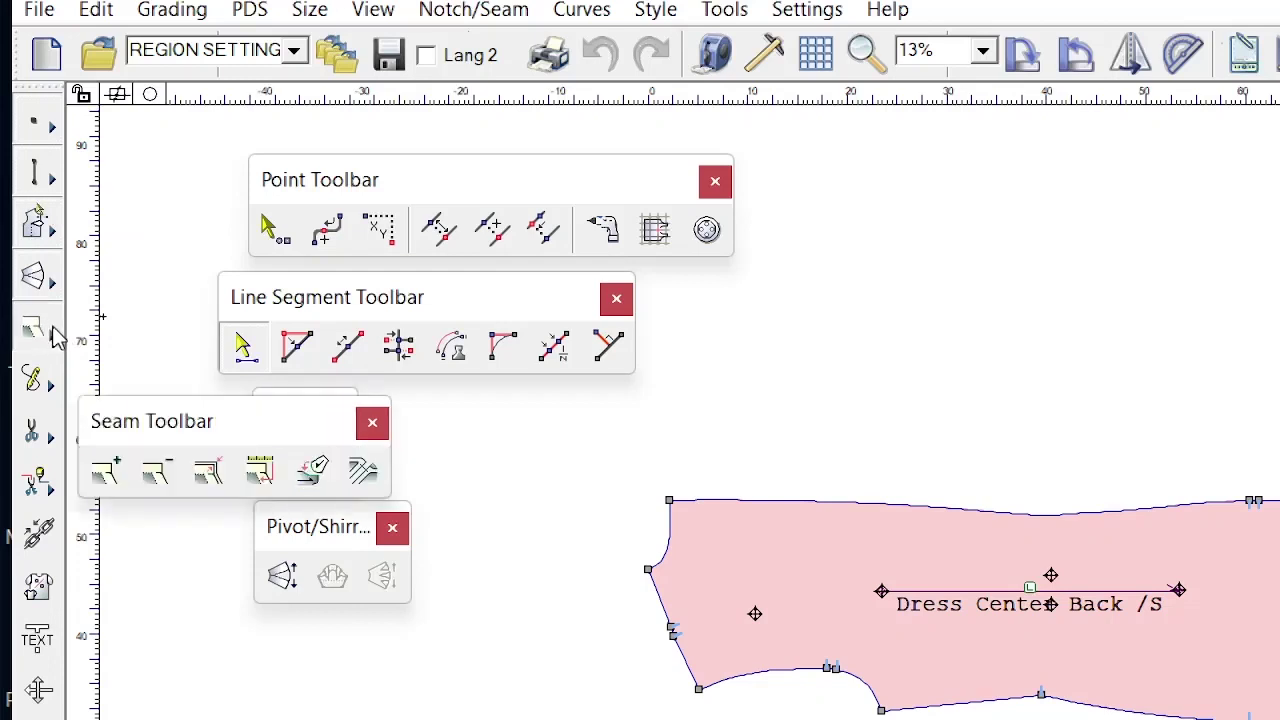
left_click_drag(225, 423, 833, 325)
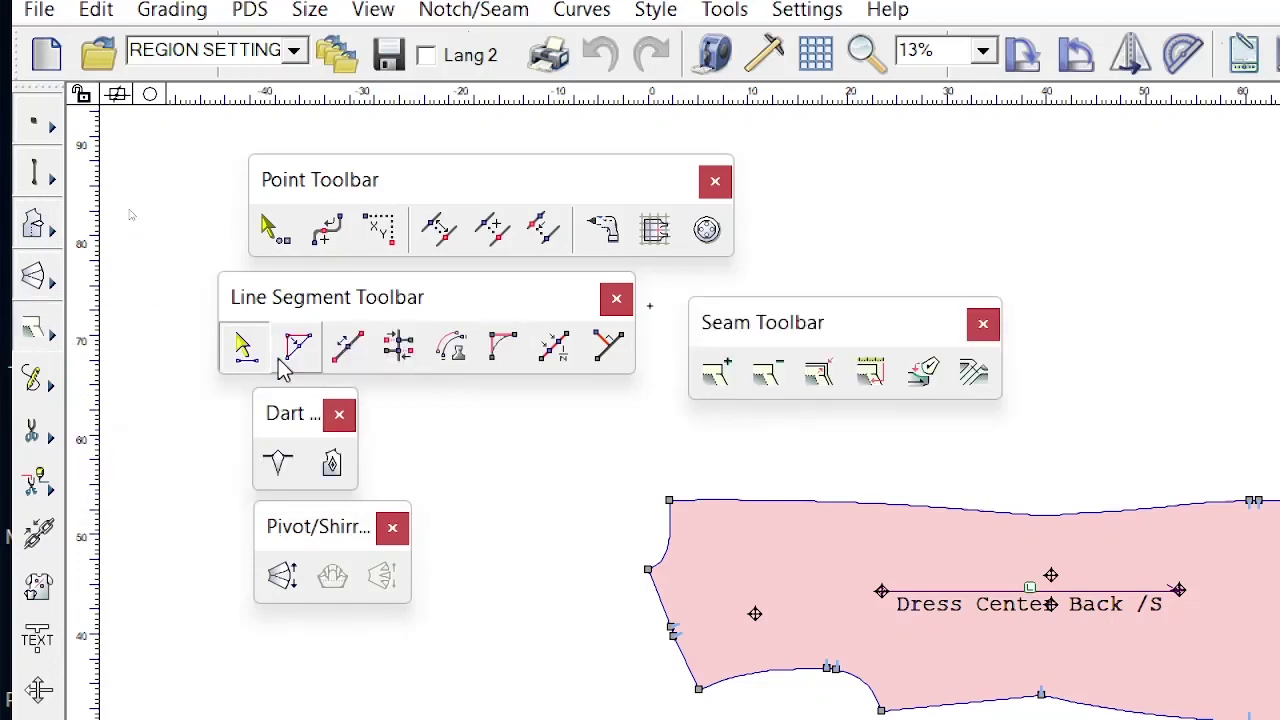
left_click(52, 388)
left_click_drag(194, 494, 760, 468)
left_click(32, 432)
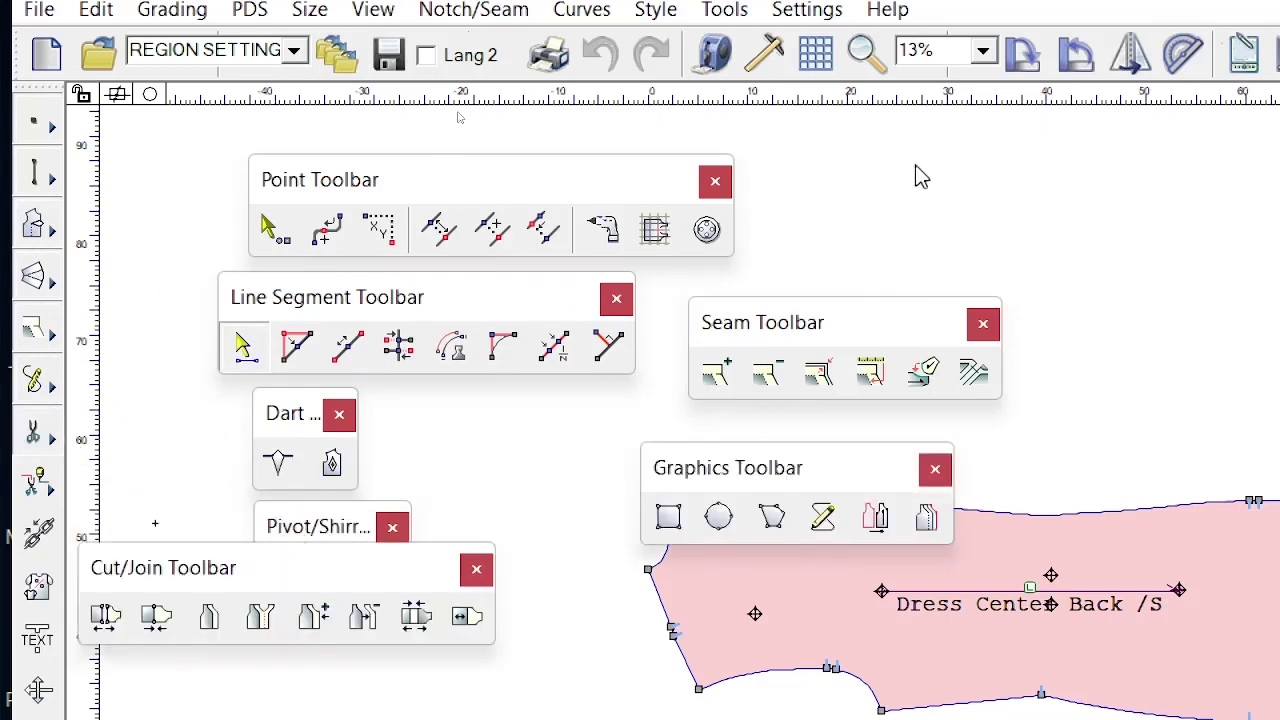
left_click_drag(915, 185, 915, 195)
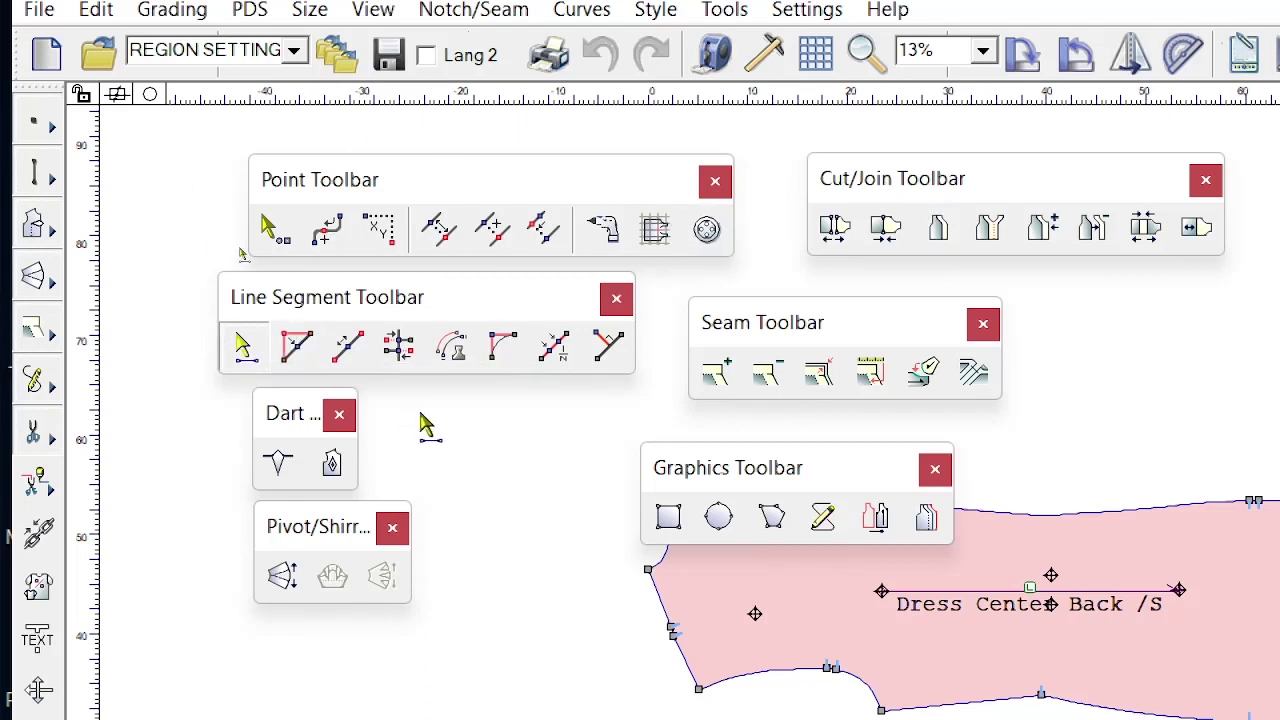
scroll(427, 425, "down", 2)
scroll(337, 371, "left", 2)
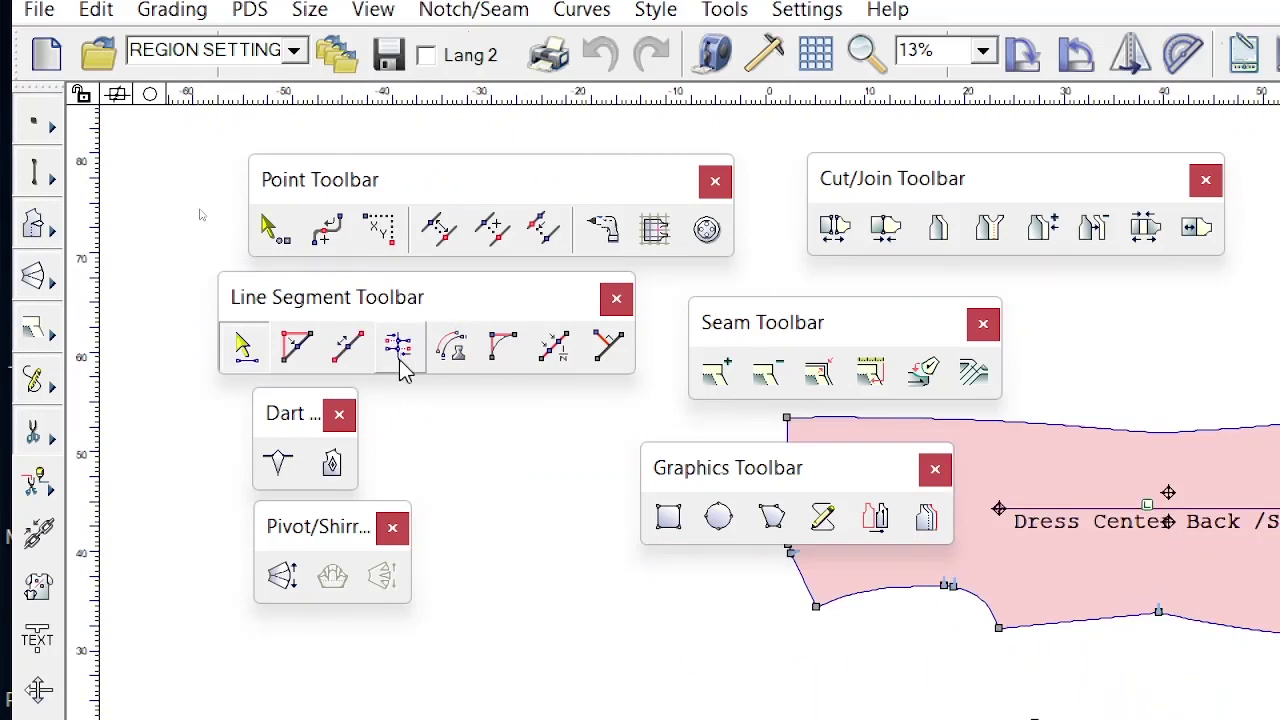
scroll(405, 370, "up", 3)
scroll(600, 423, "left", 3)
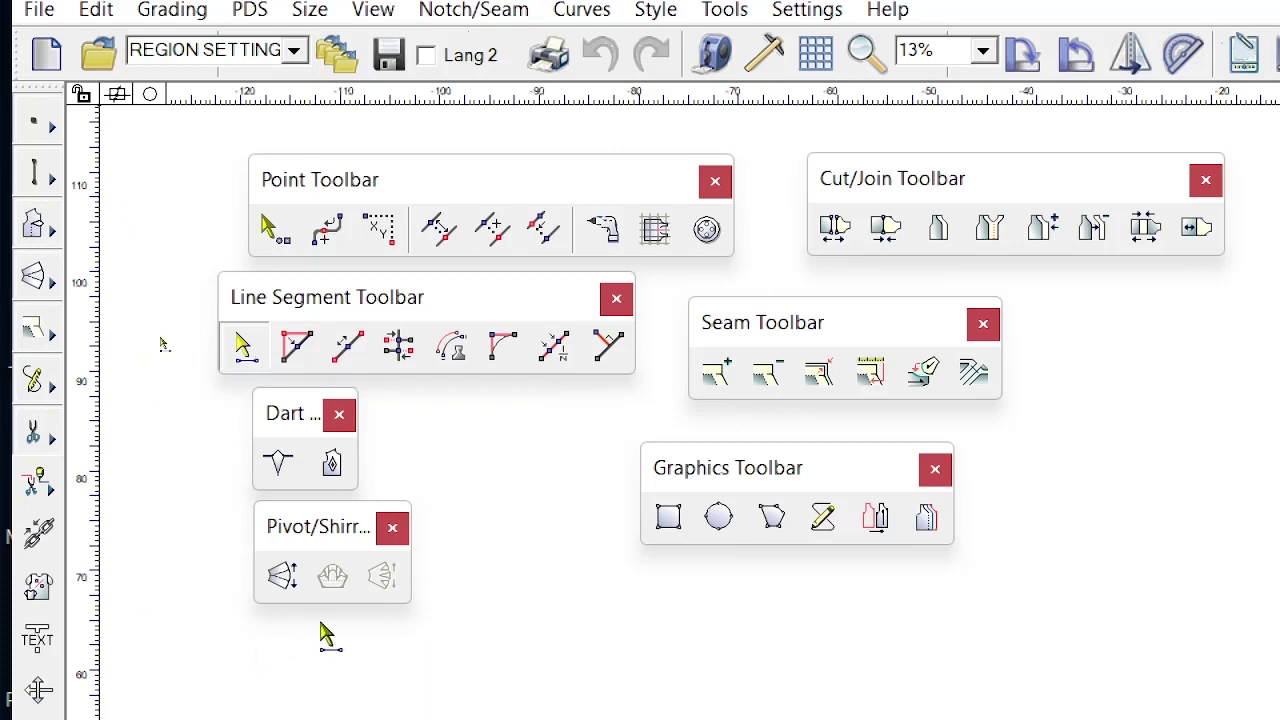
key("F2")
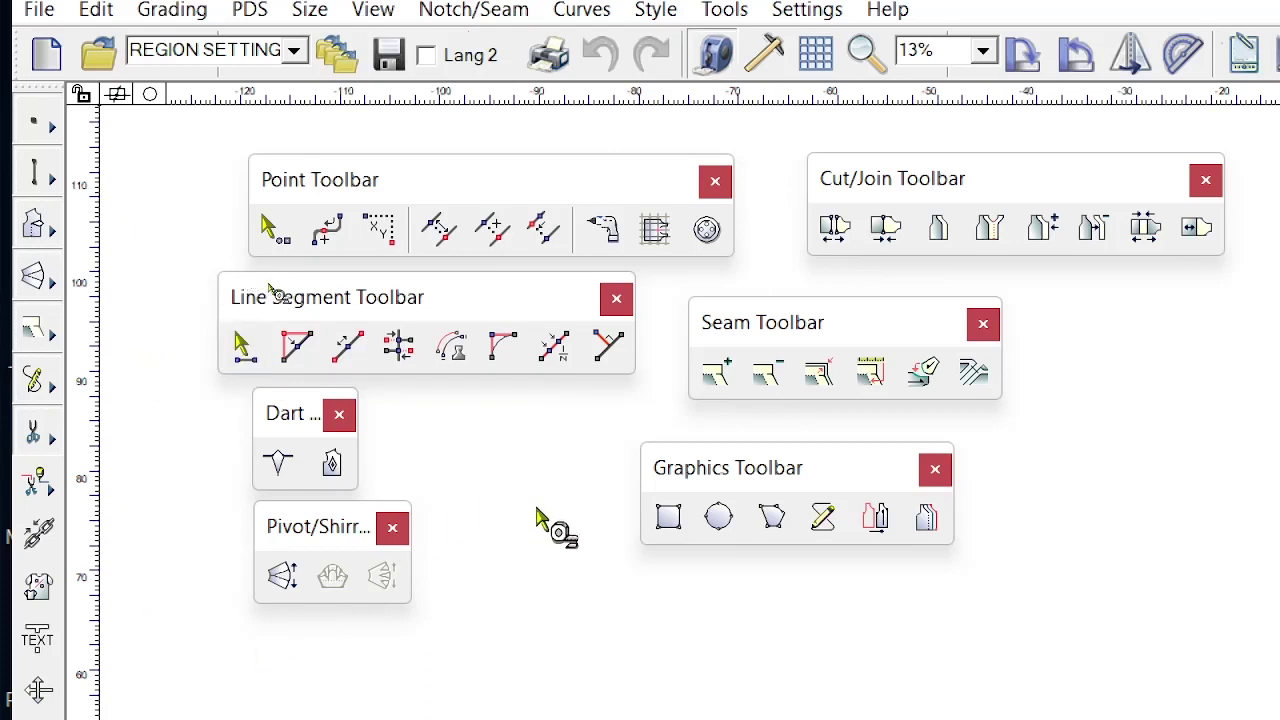
key("Escape")
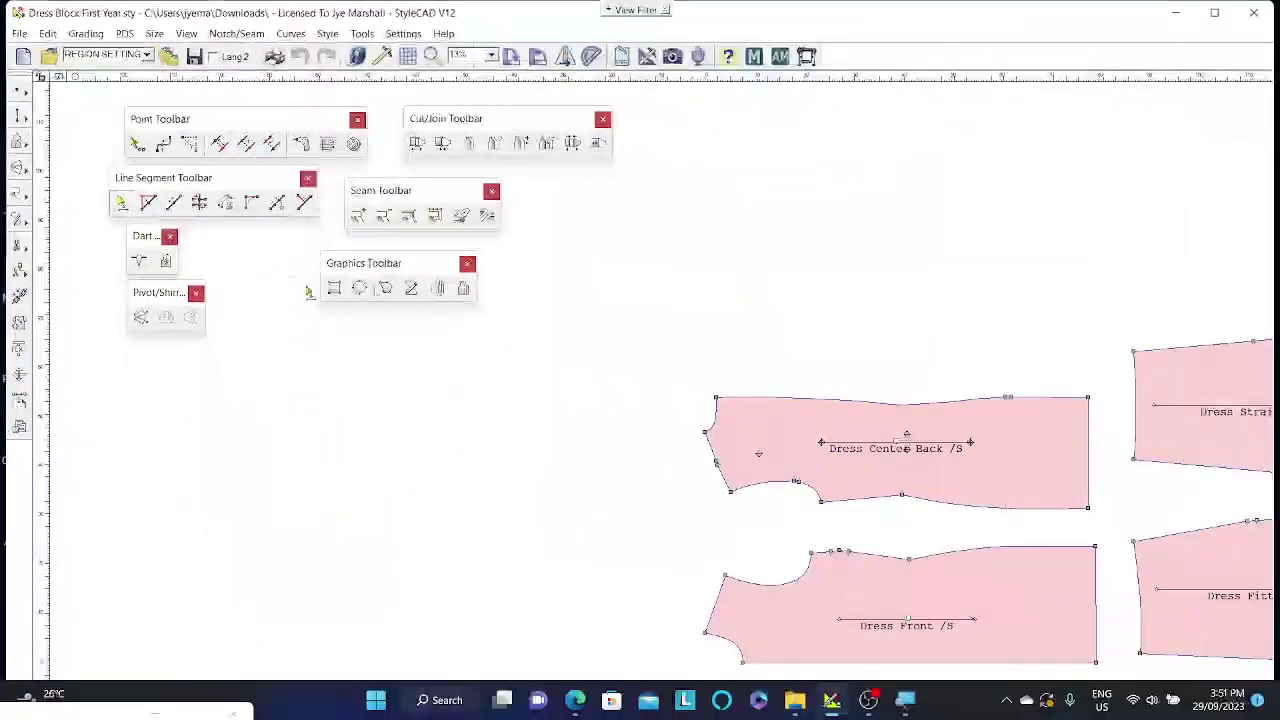
Close the seven floating panels: point, line segment, dart, pivot, graphics, seam and cut/join
left_click(357, 120)
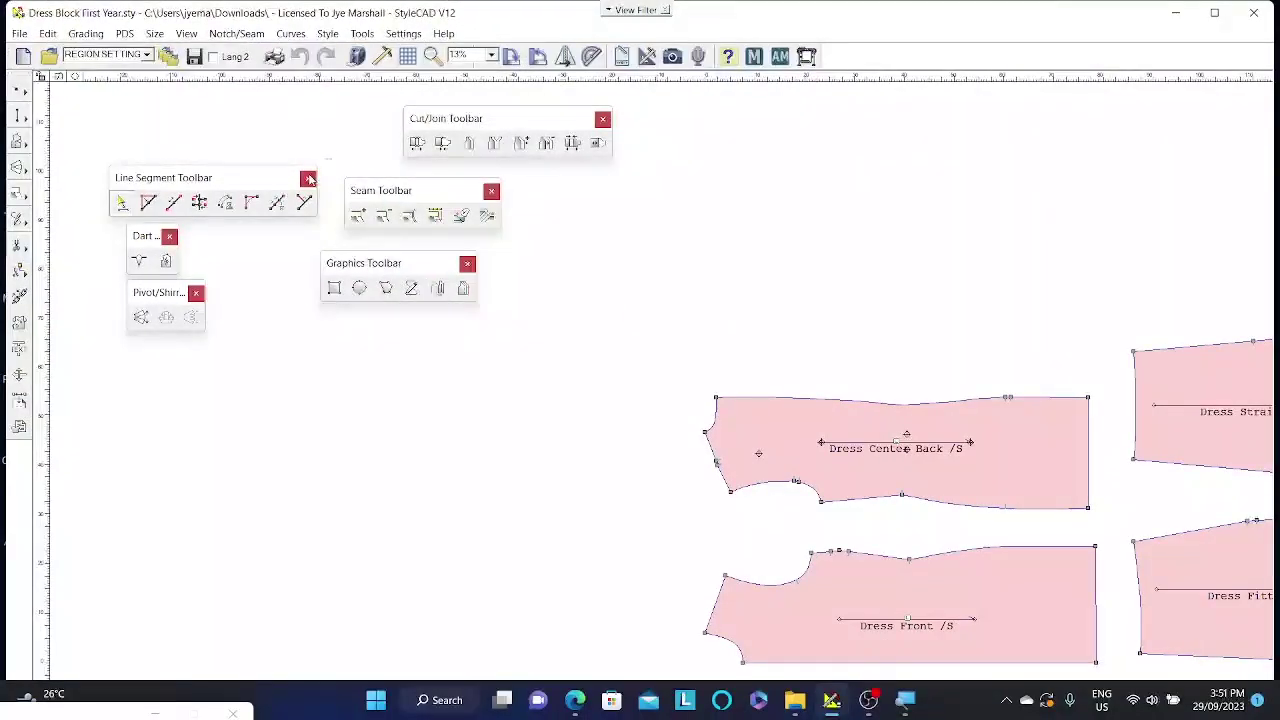
left_click(307, 178)
left_click(169, 236)
left_click(197, 292)
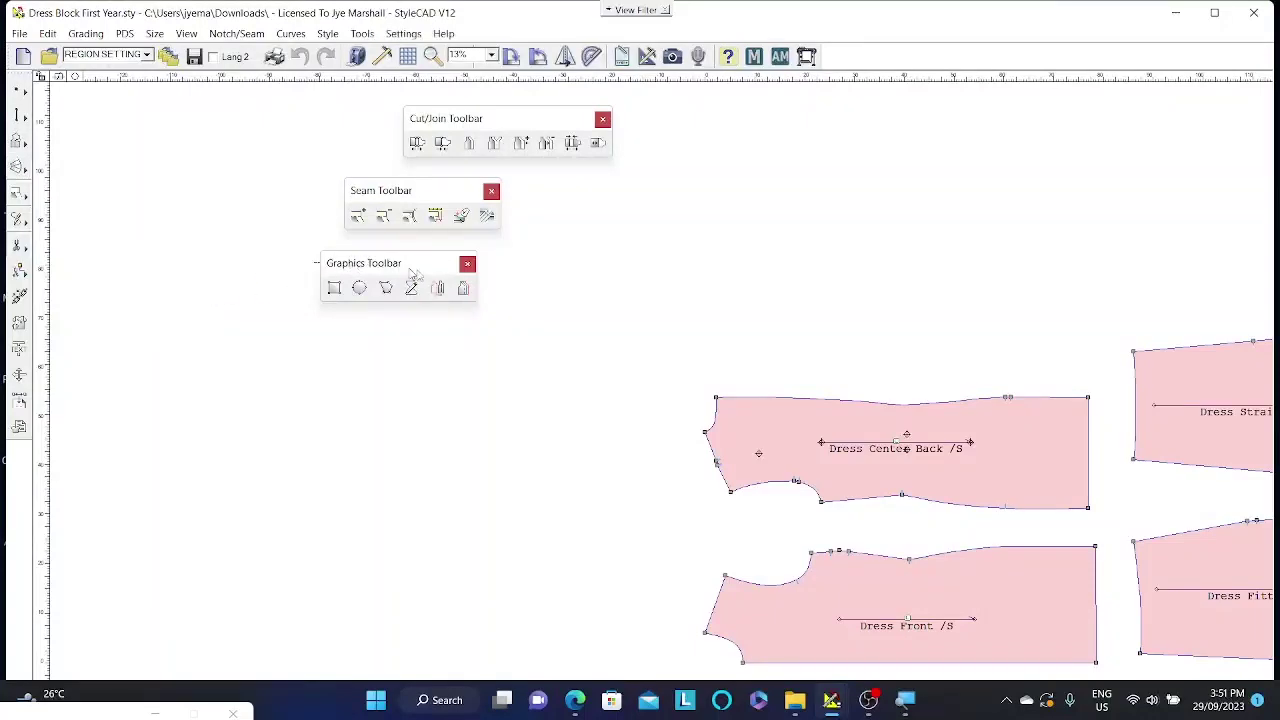
left_click(467, 266)
left_click(491, 191)
left_click(602, 119)
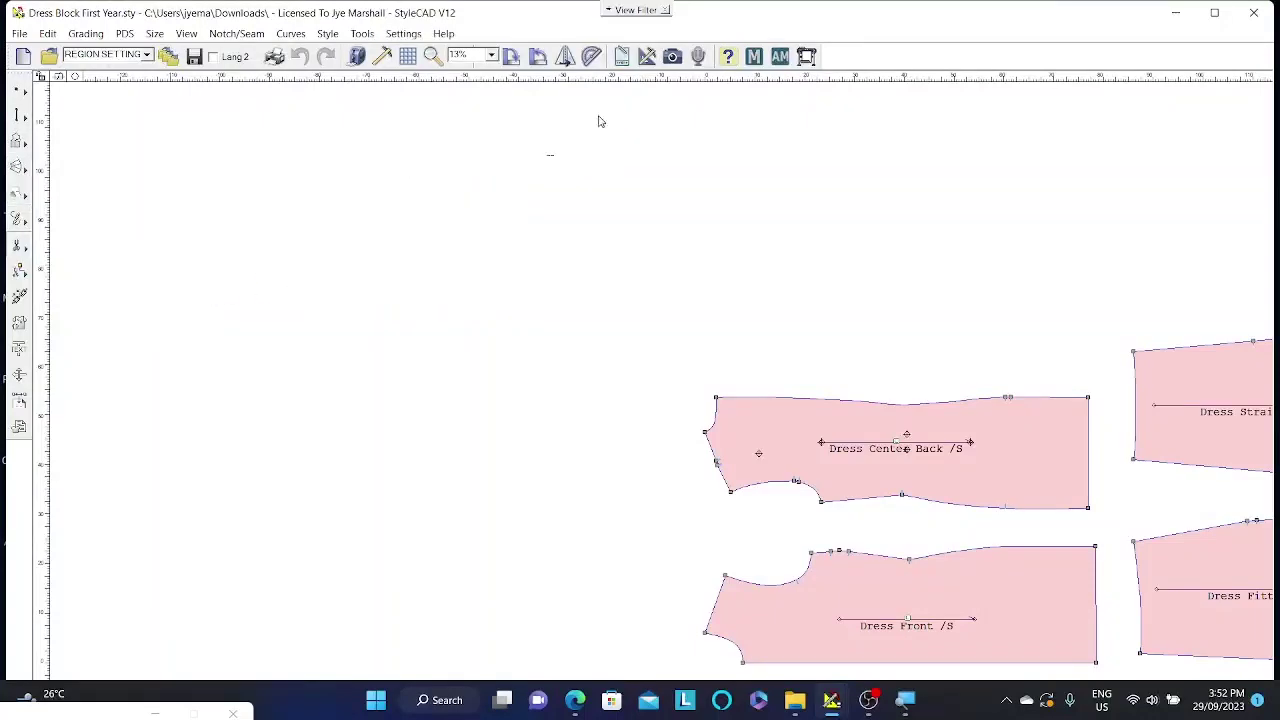
Pan and zoom so all four dress pieces are centred in view
middle_click_drag(775, 225, 362, 108)
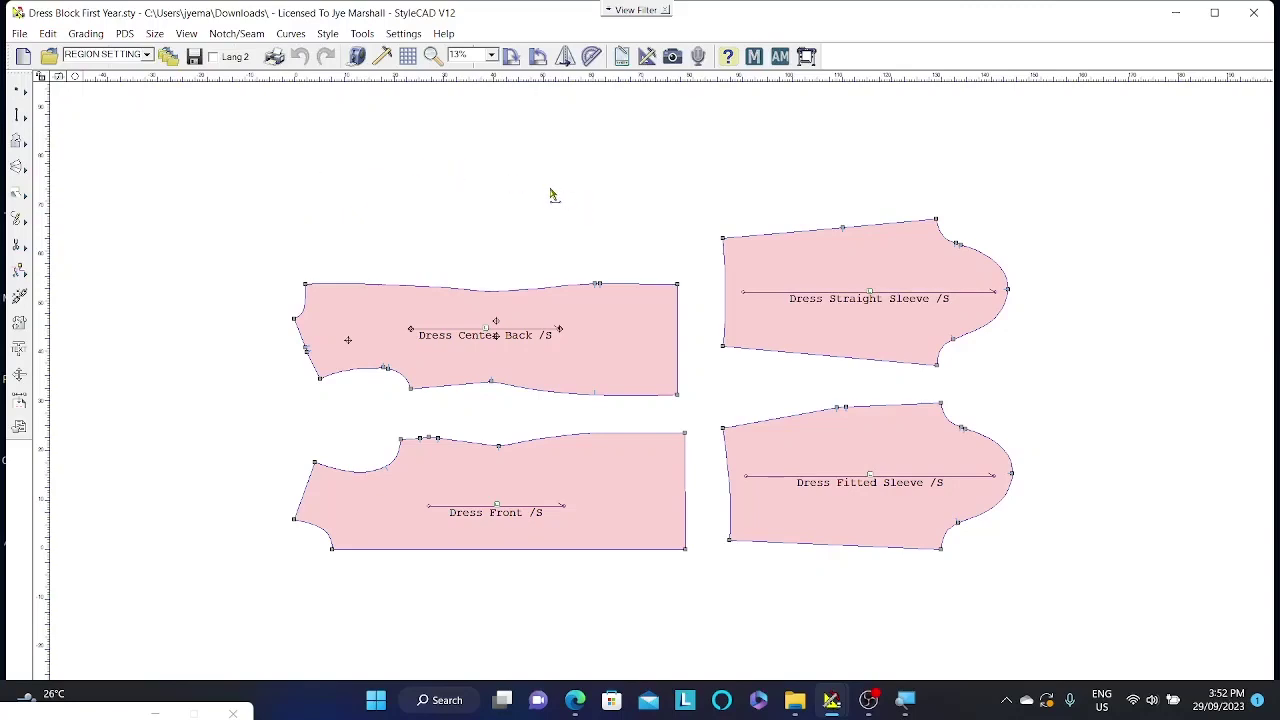
middle_click_drag(559, 189, 523, 149)
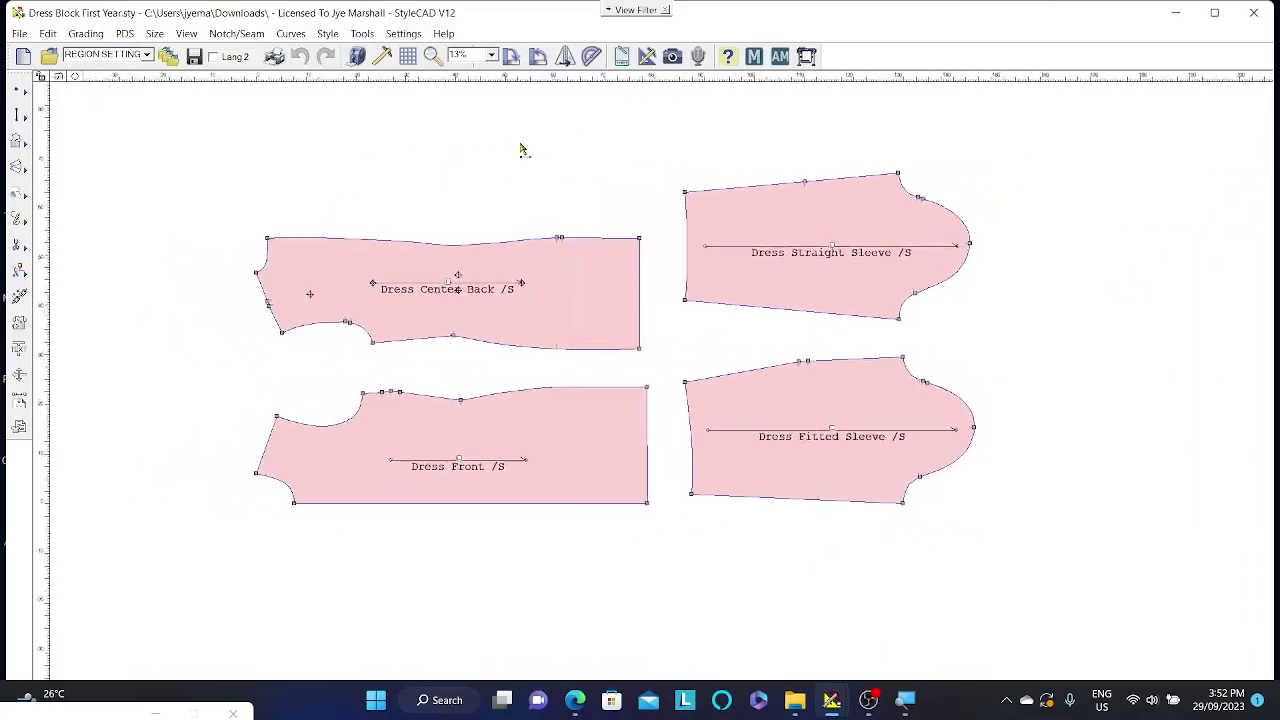
scroll(655, 385, "down", 2)
scroll(655, 385, "up", 4)
scroll(657, 380, "down", 2)
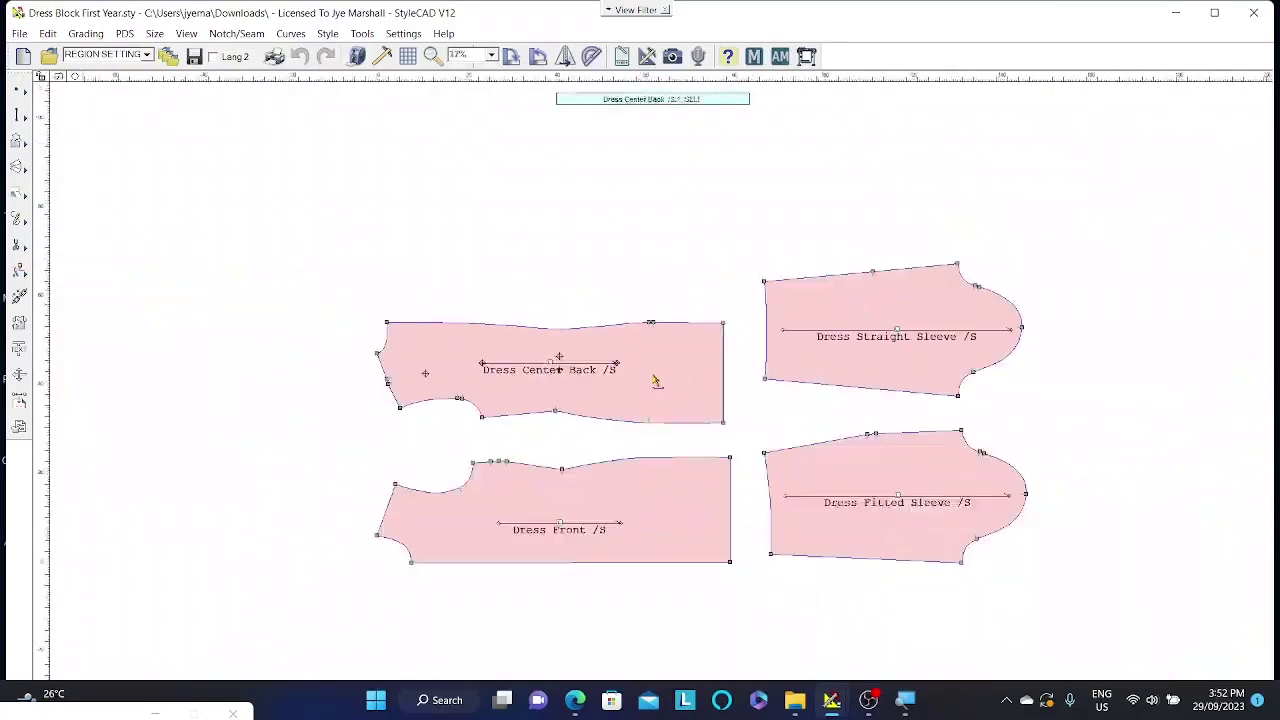
middle_click_drag(696, 390, 623, 323)
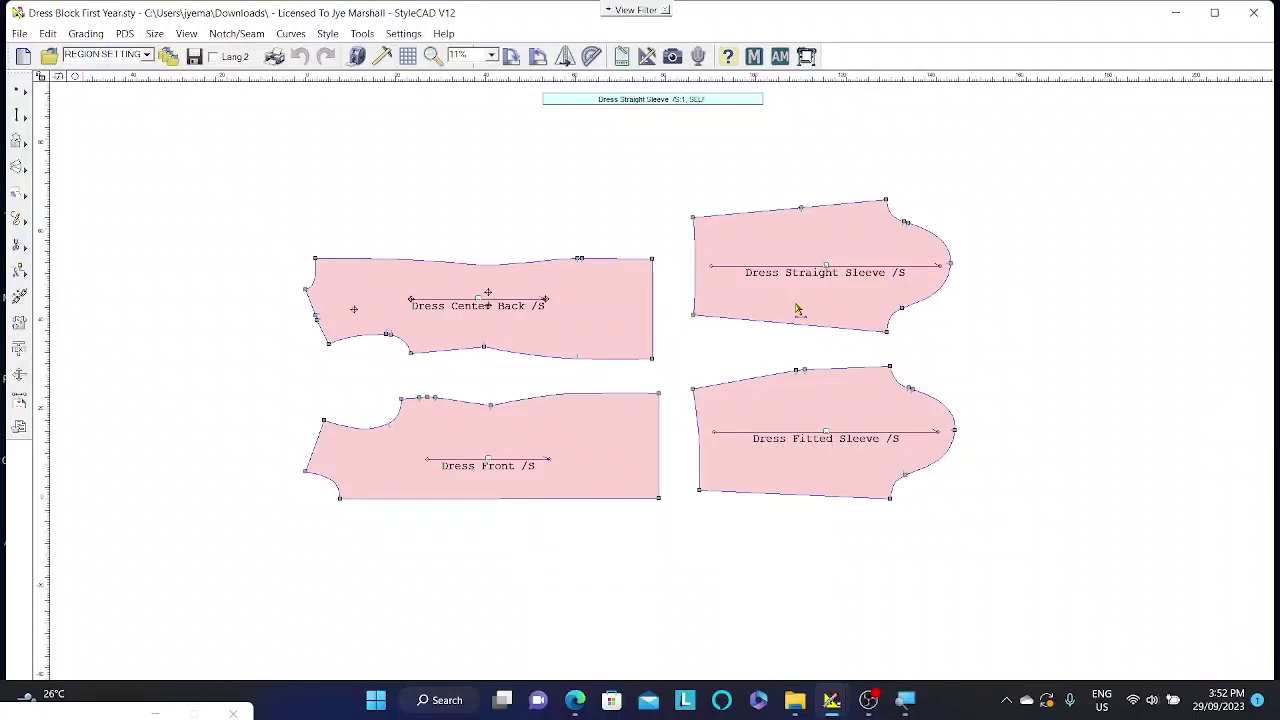
Move the Dress Fitted Sleeve to the upper right and shift the Dress Straight Sleeve around the canvas
left_click_drag(797, 310, 165, 363)
left_click_drag(400, 449, 459, 174)
left_click(794, 460)
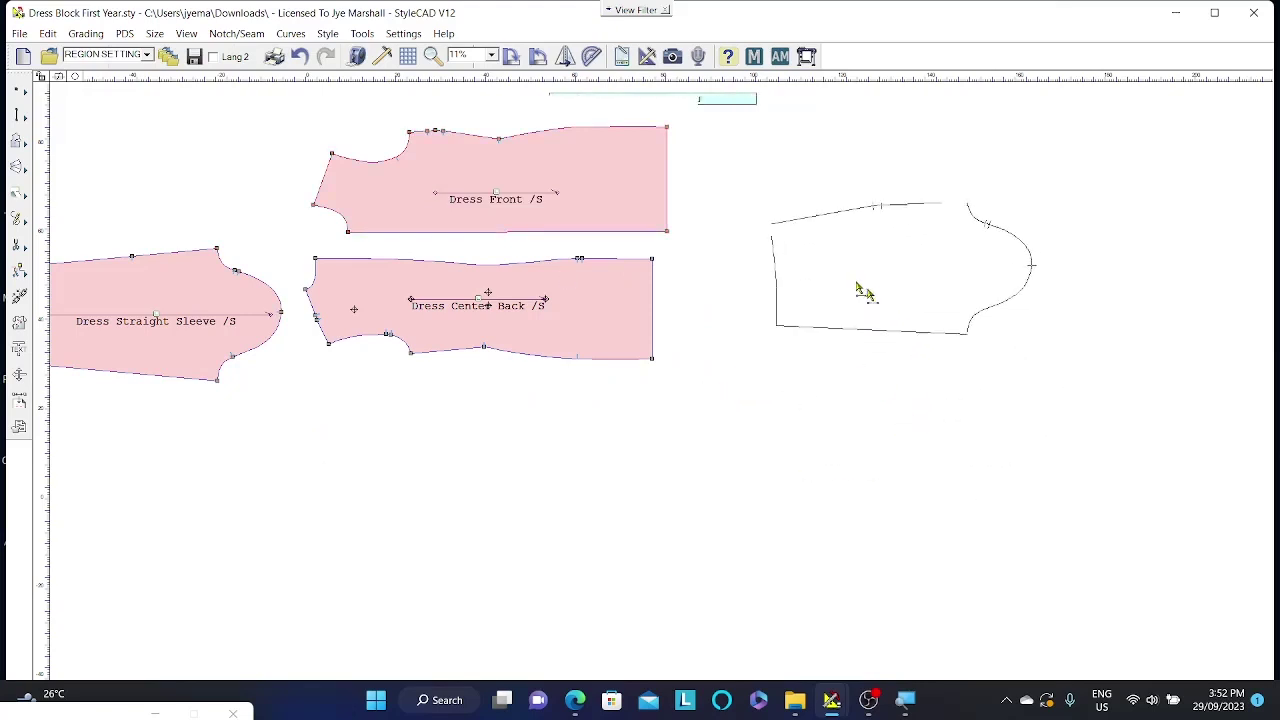
left_click(821, 260)
left_click(237, 310)
left_click(831, 406)
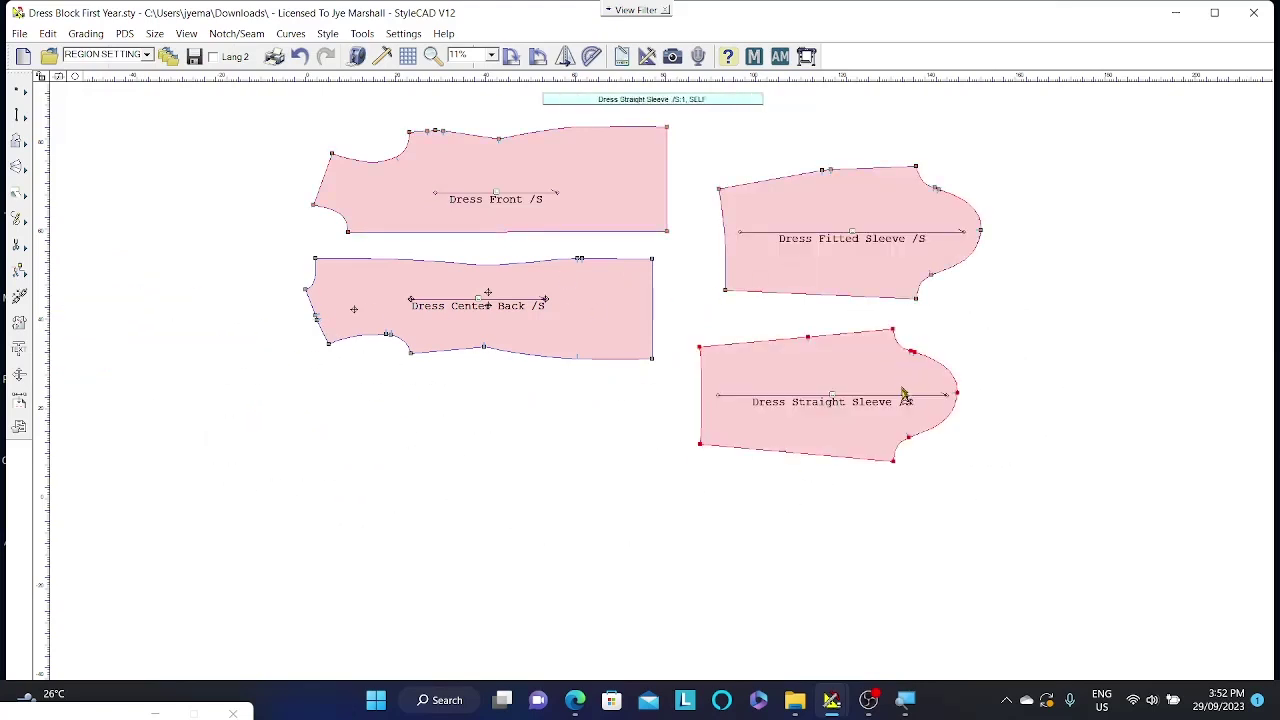
left_click(877, 366)
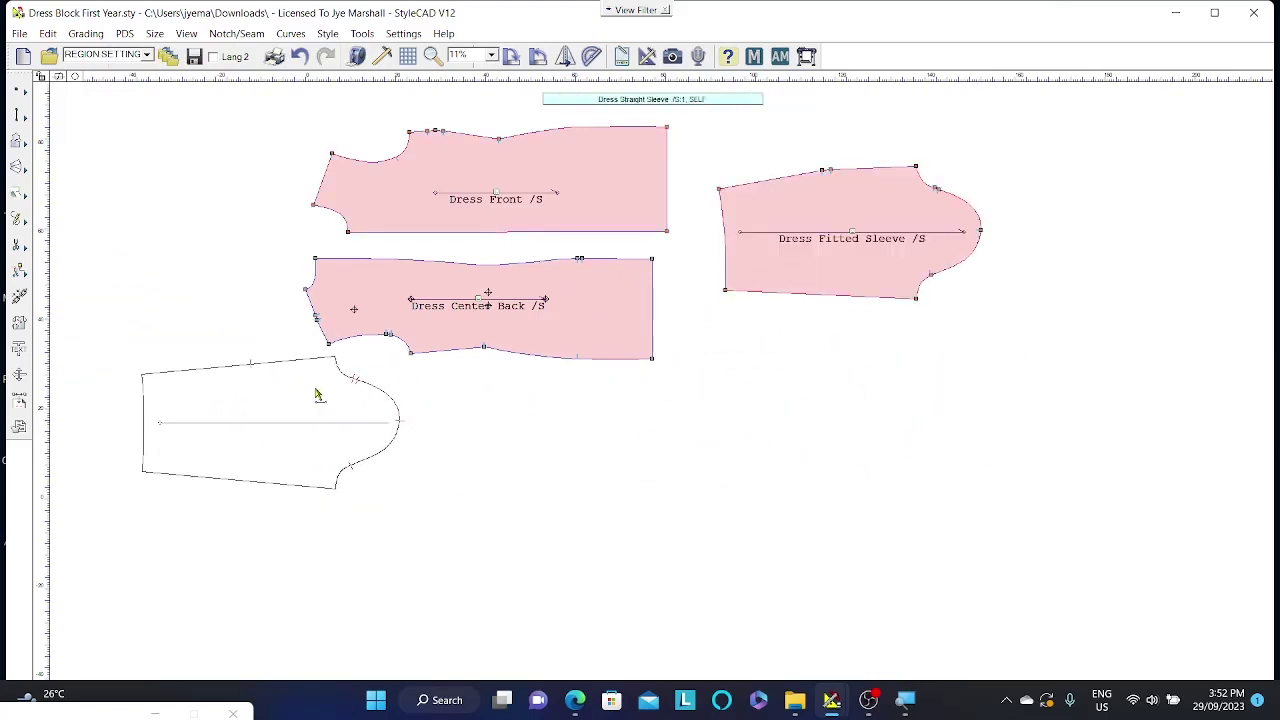
left_click(314, 390)
Place Dress Front below the center back and the straight sleeve below the fitted sleeve
left_click(628, 193)
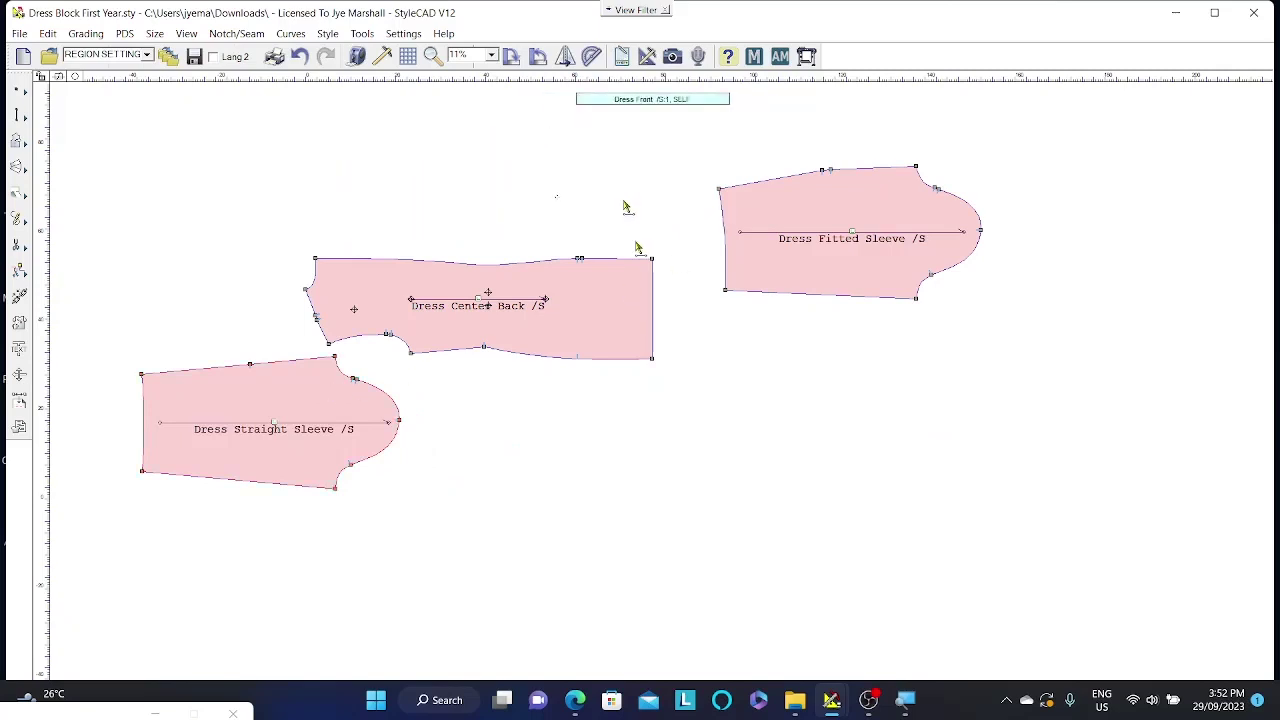
left_click(625, 431)
left_click(286, 409)
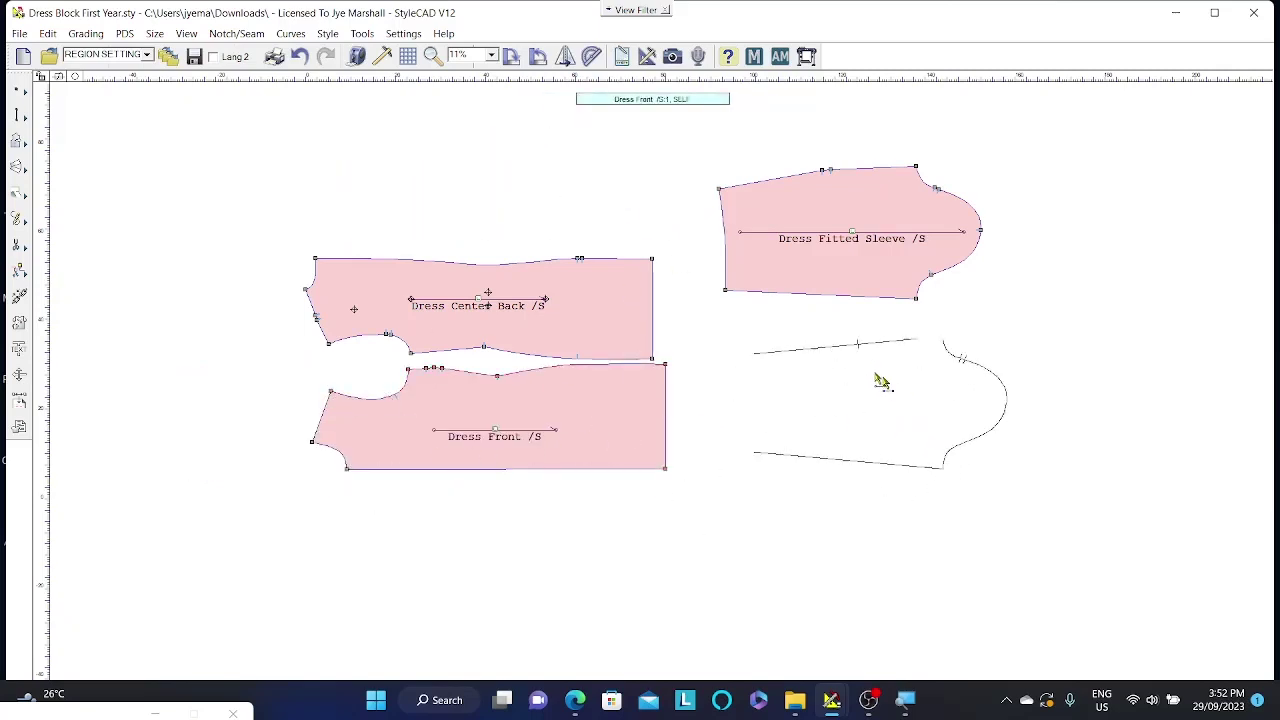
left_click(849, 334)
left_click(818, 280)
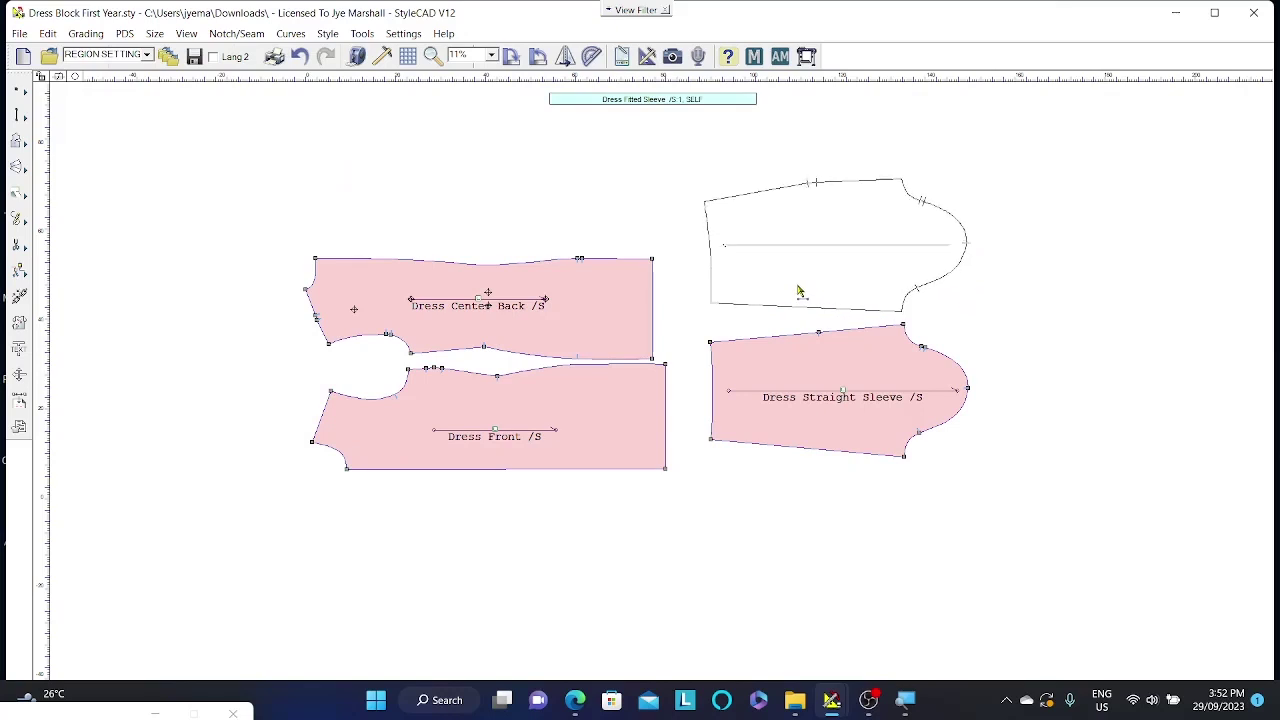
left_click(800, 291)
left_click(645, 428)
left_click(630, 432)
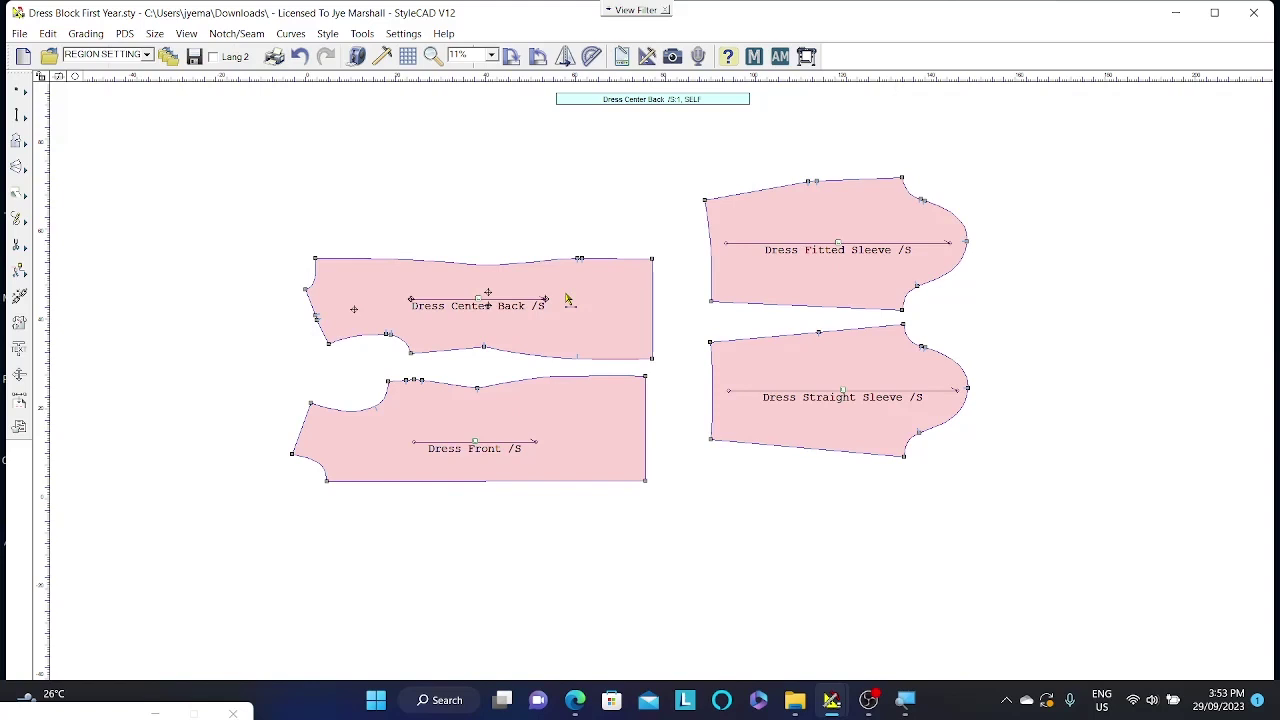
Change the center back piece's Pattern Properties name to 'Dress Back', keeping size S, cut 1 SELF
right_click(566, 298)
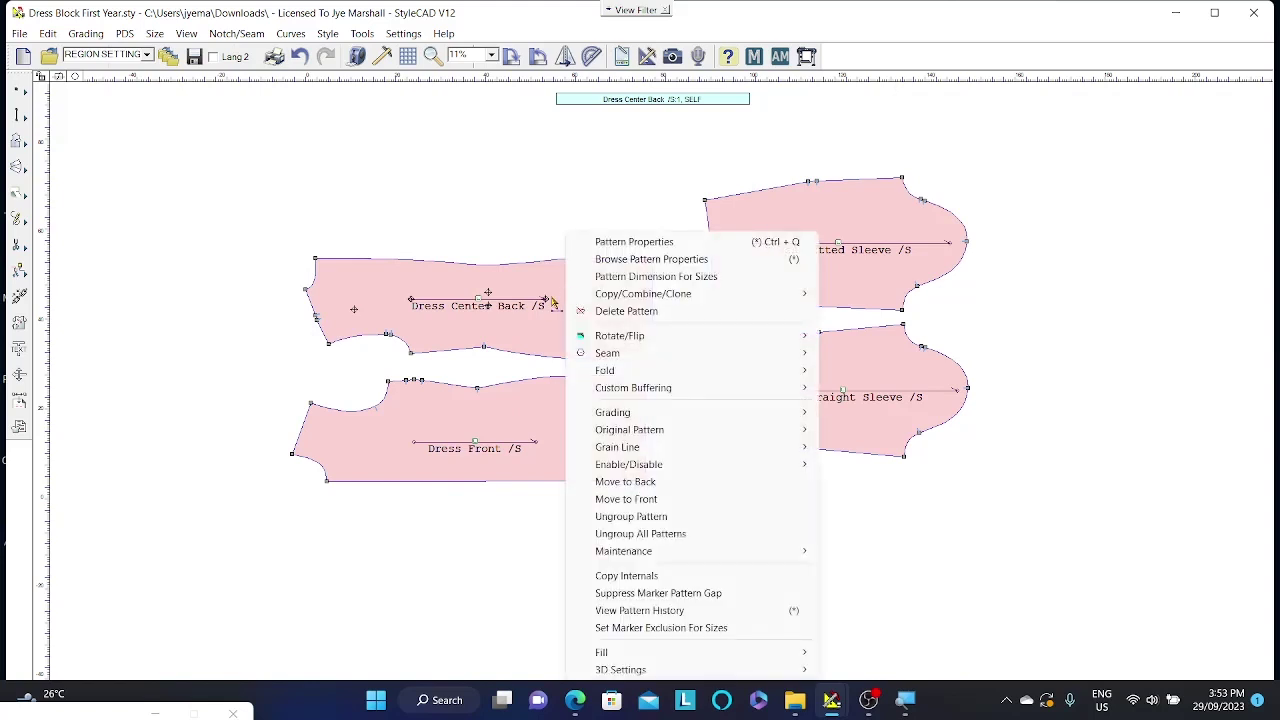
left_click(615, 246)
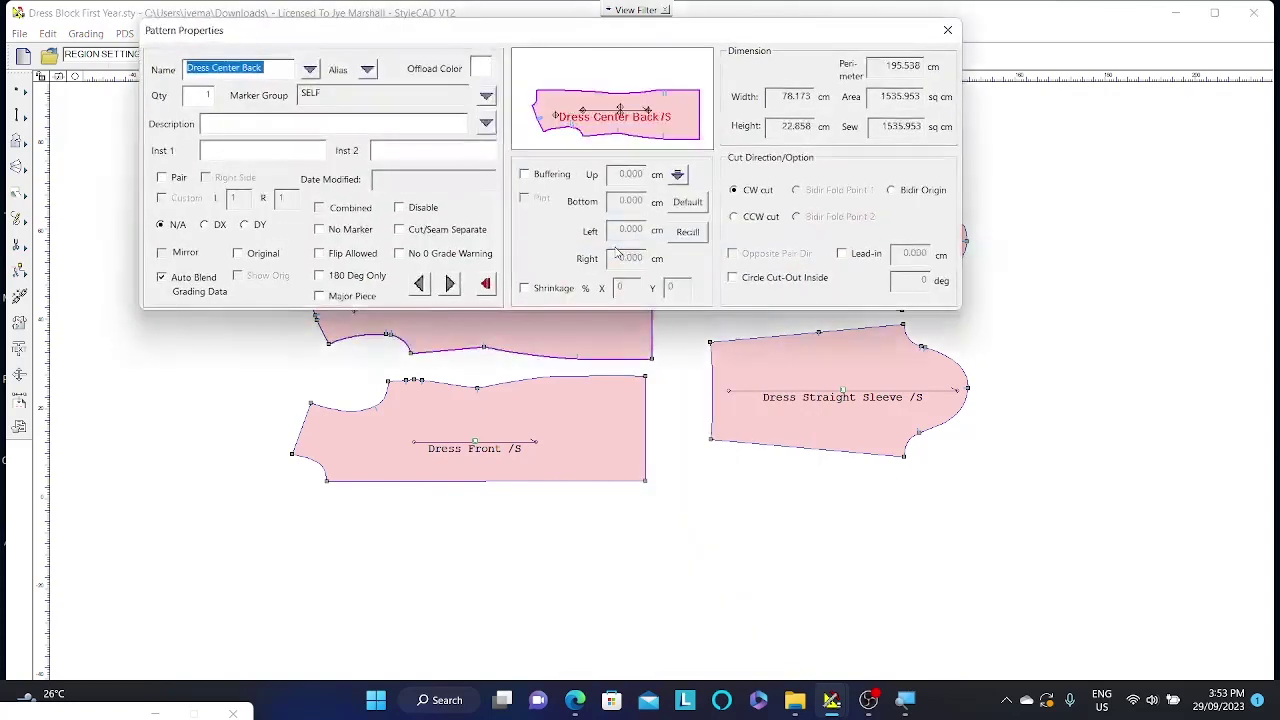
left_click_drag(619, 70, 668, 177)
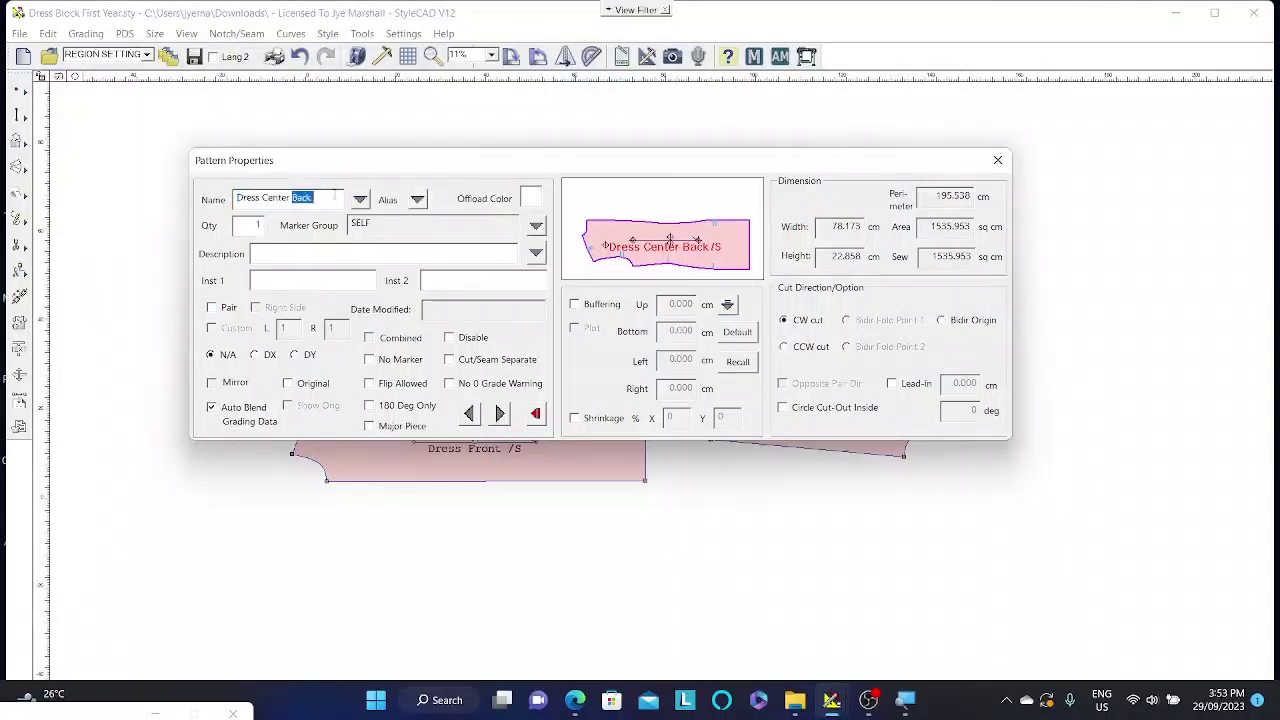
type("Dress Back")
left_click(536, 226)
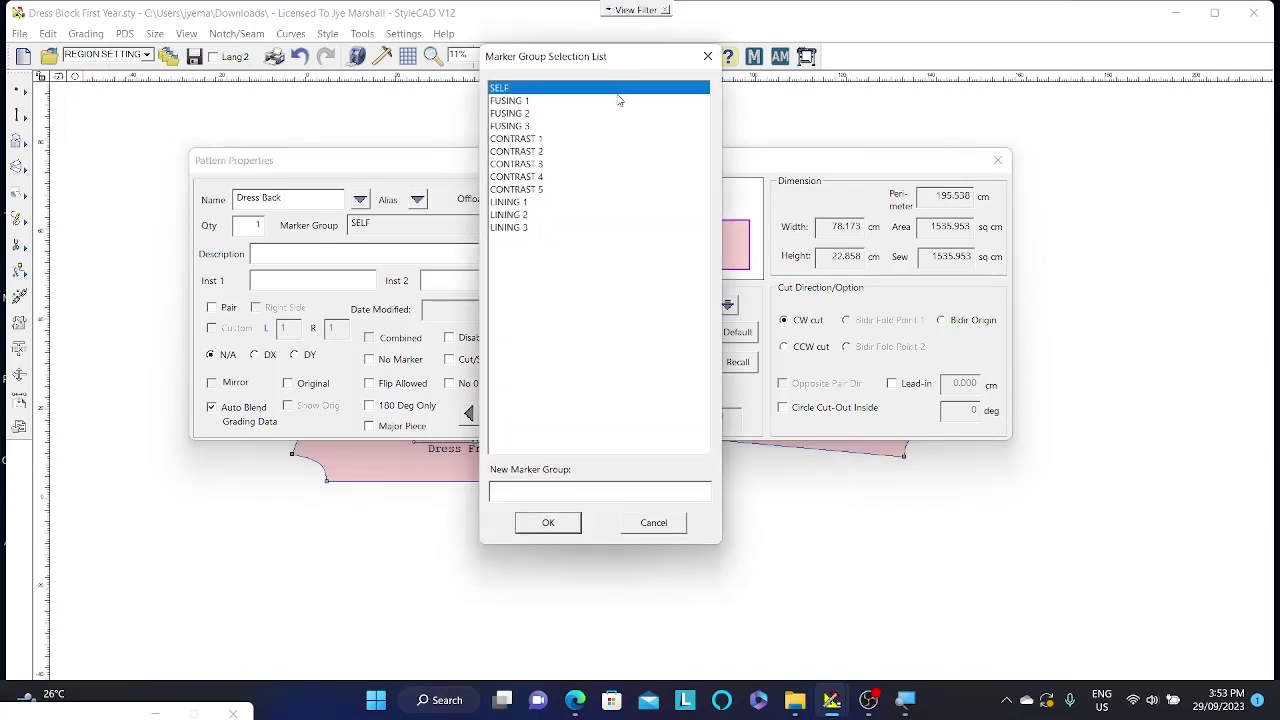
left_click(708, 57)
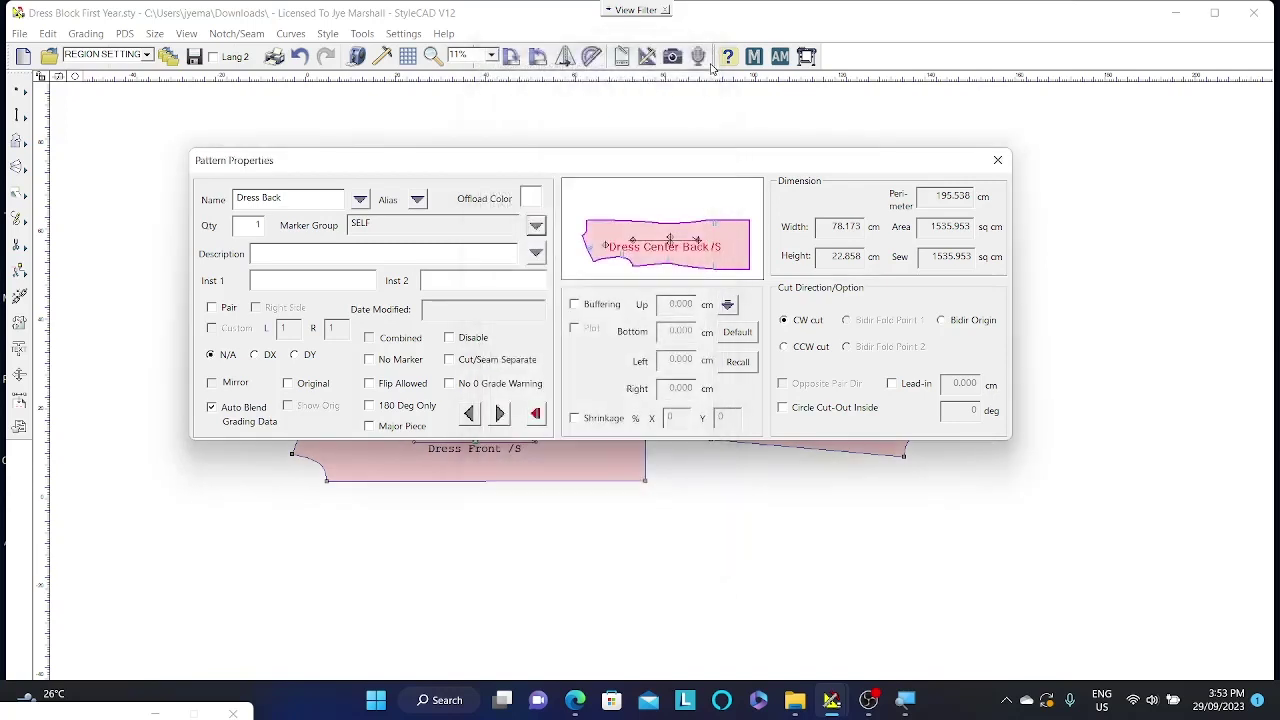
left_click(997, 163)
right_click(577, 289)
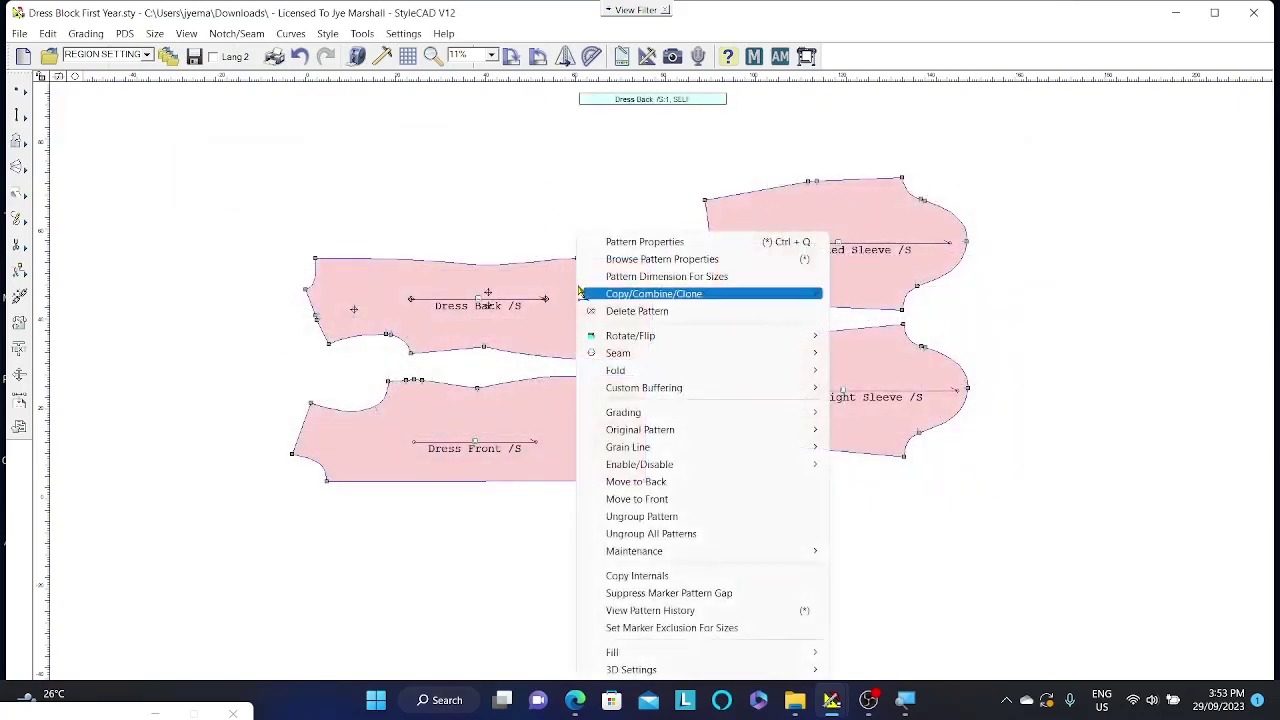
left_click(535, 289)
right_click(583, 284)
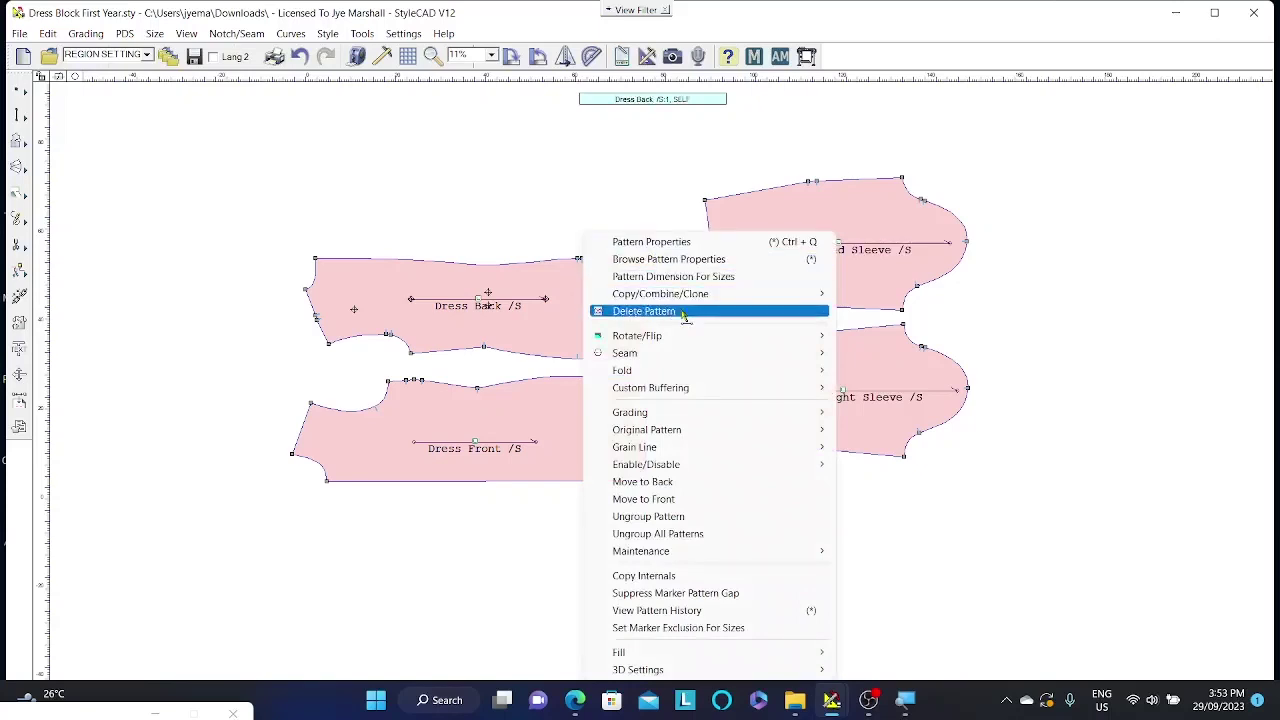
mouse_move(684, 340)
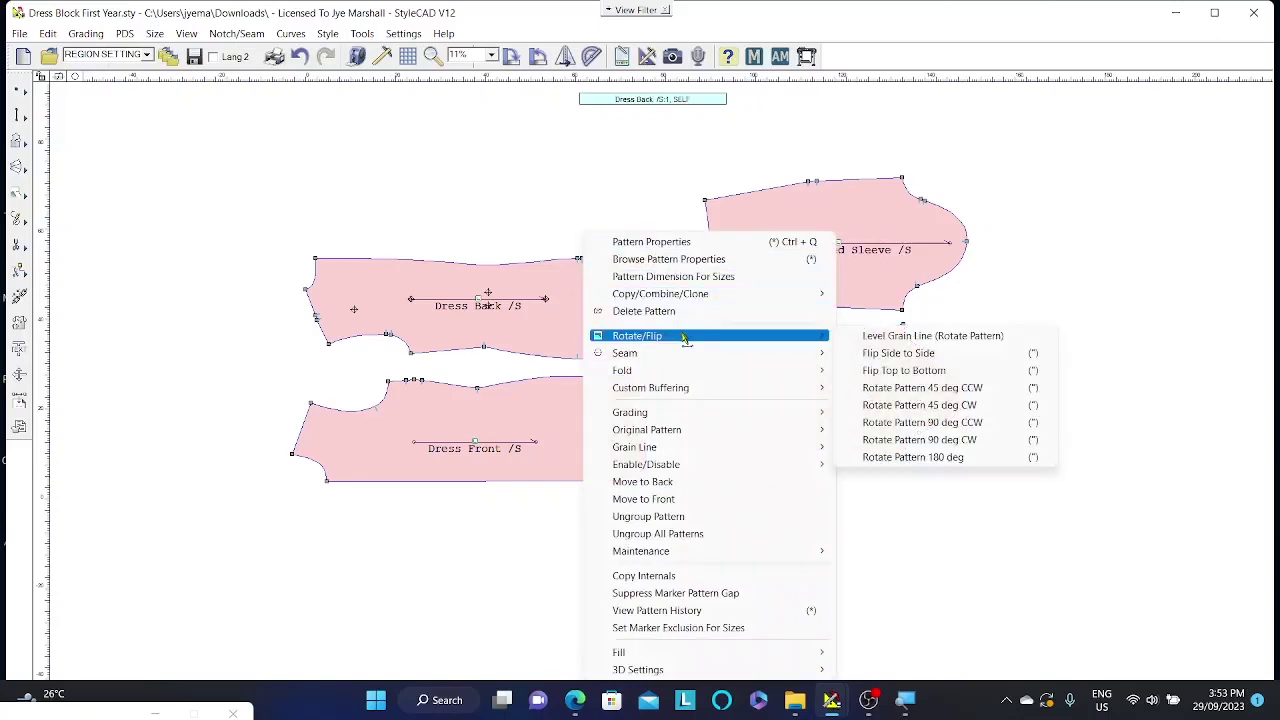
mouse_move(650, 358)
mouse_move(716, 296)
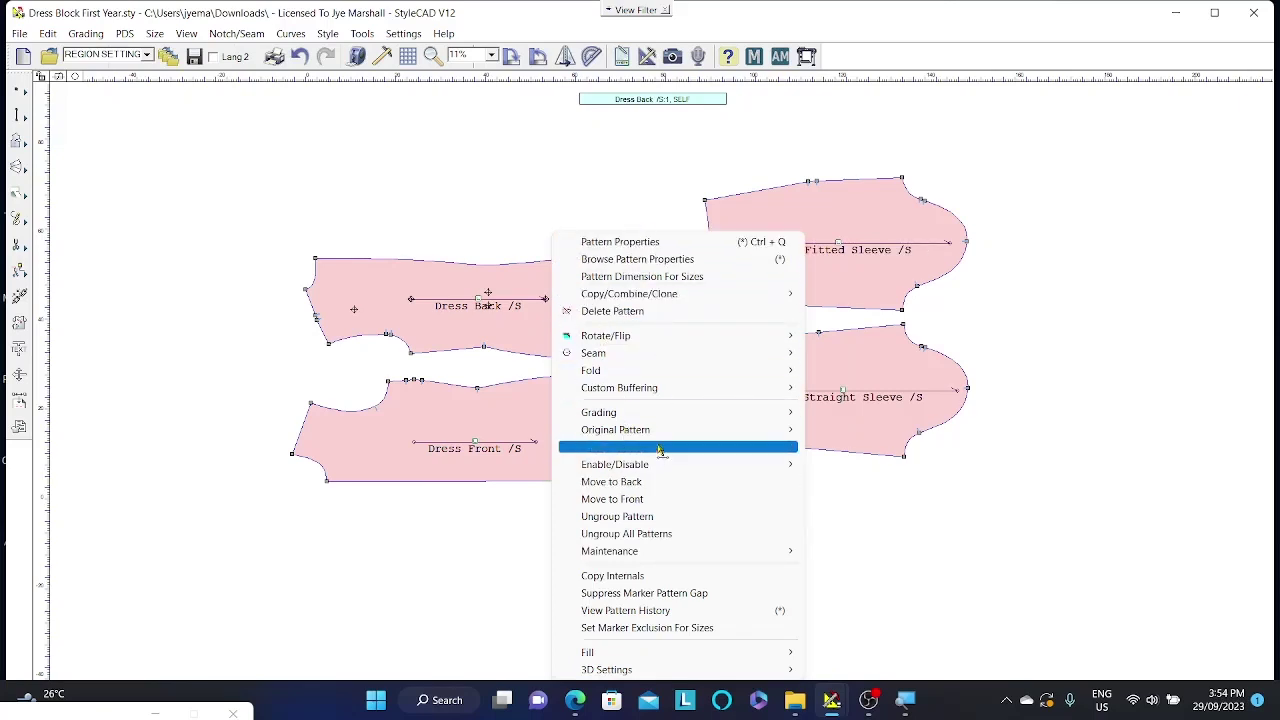
left_click(593, 204)
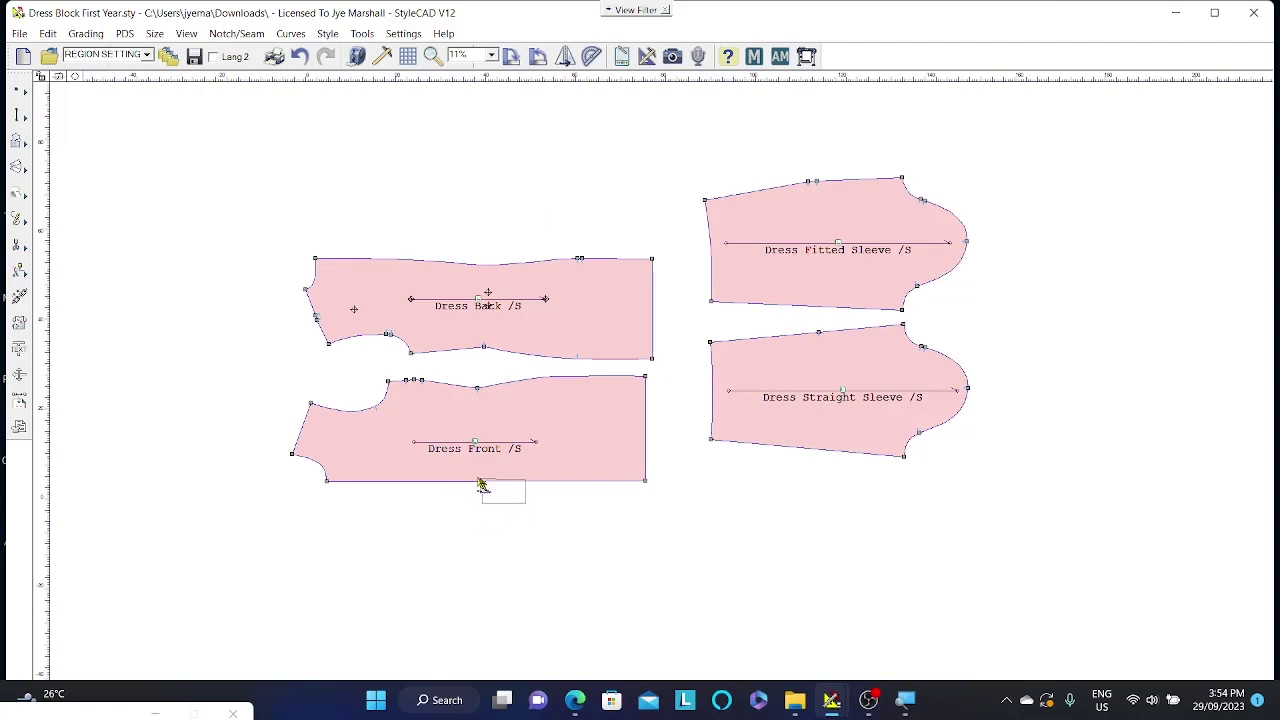
Set Dress Front's bottom-edge line property to Mirror, labelling it Dress Front /MS
right_click(506, 486)
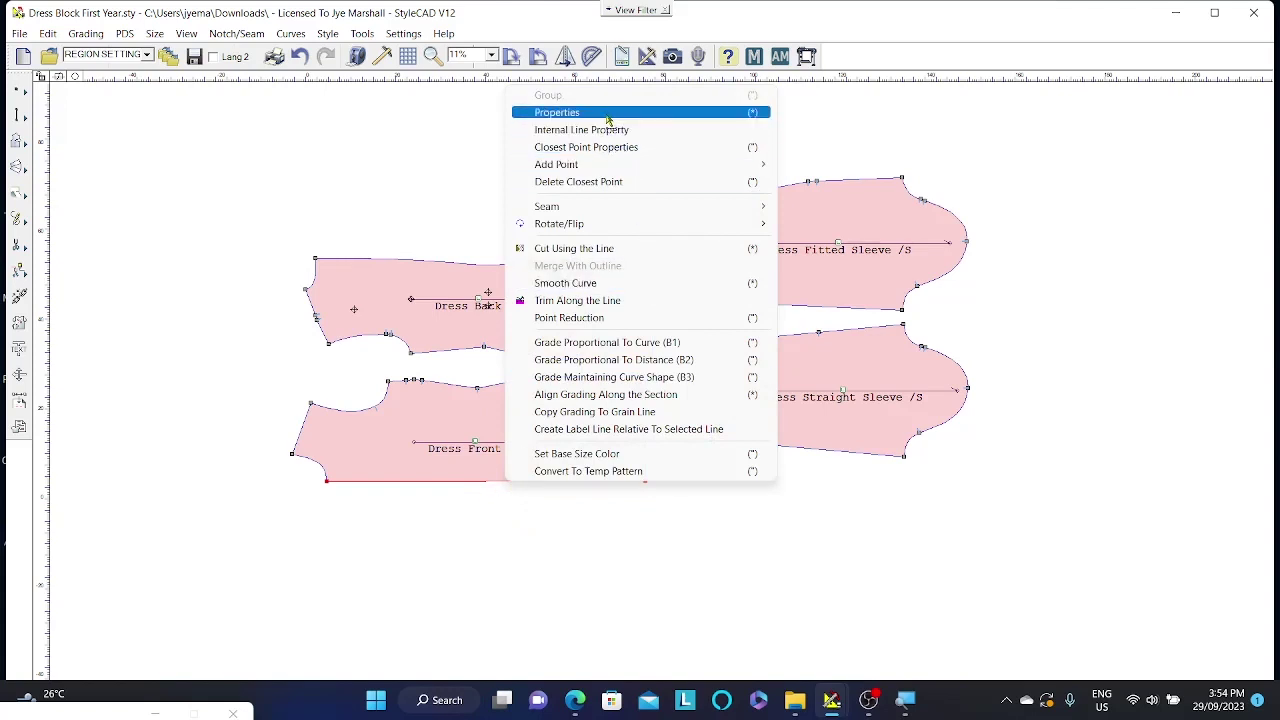
left_click(608, 113)
left_click_drag(517, 40, 904, 97)
left_click(704, 175)
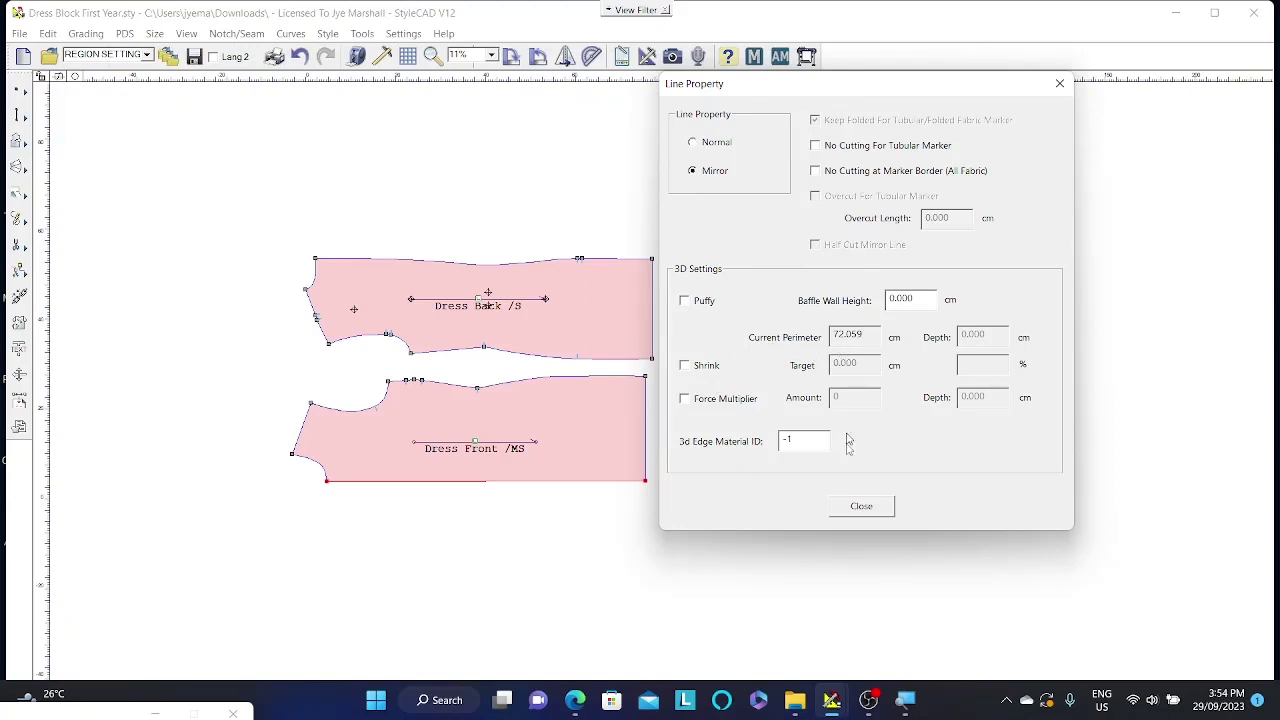
left_click(861, 506)
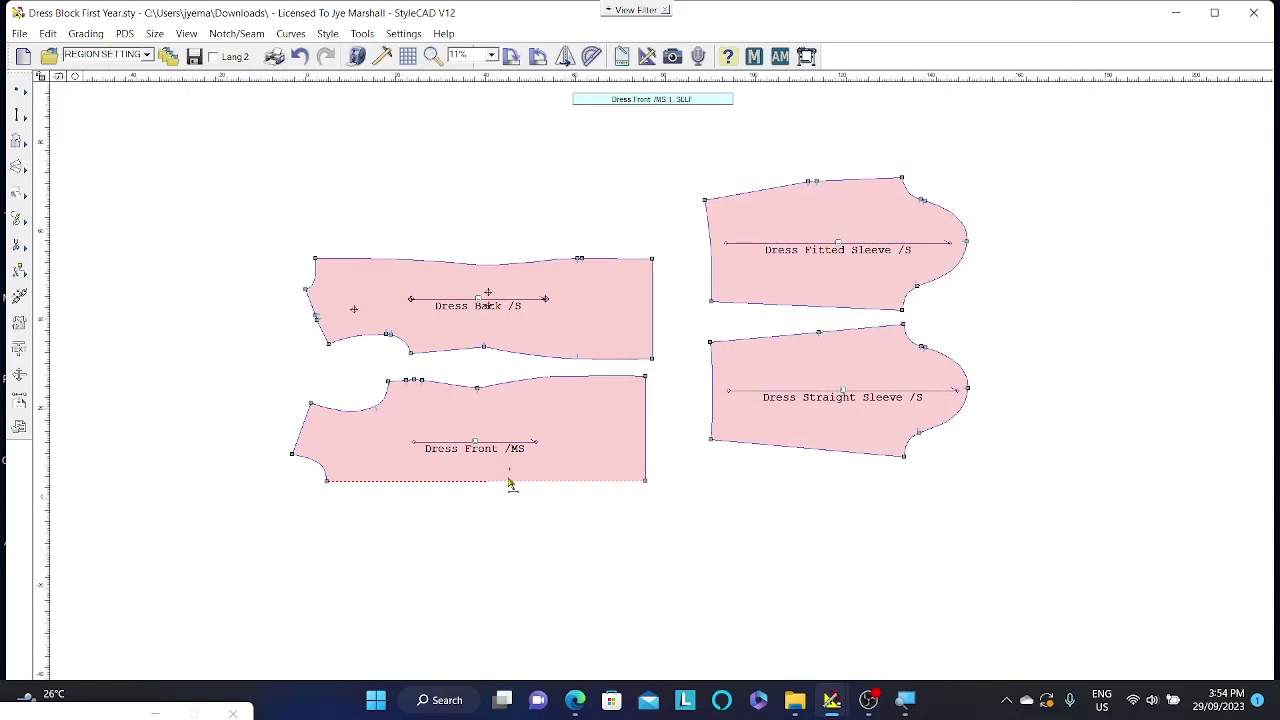
Unfold Dress Front along its mirror line with Fold > Unfold
scroll(656, 380, "up", 2)
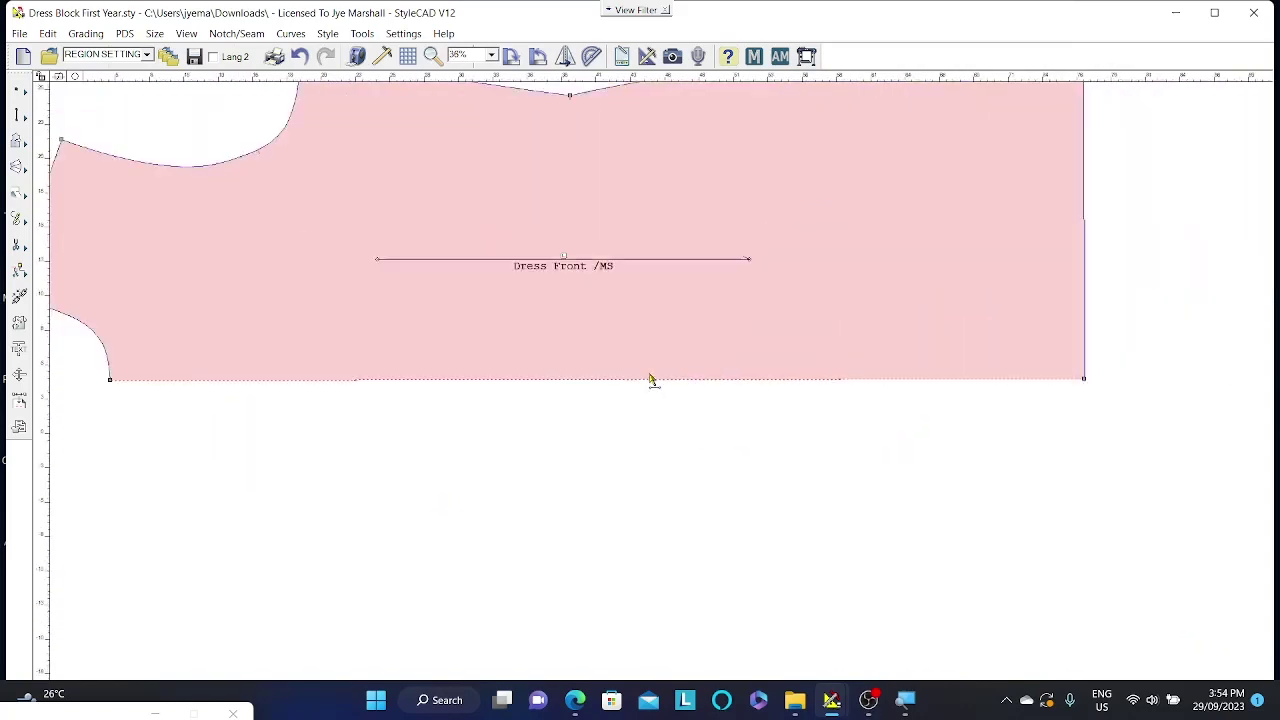
scroll(665, 378, "down", 3)
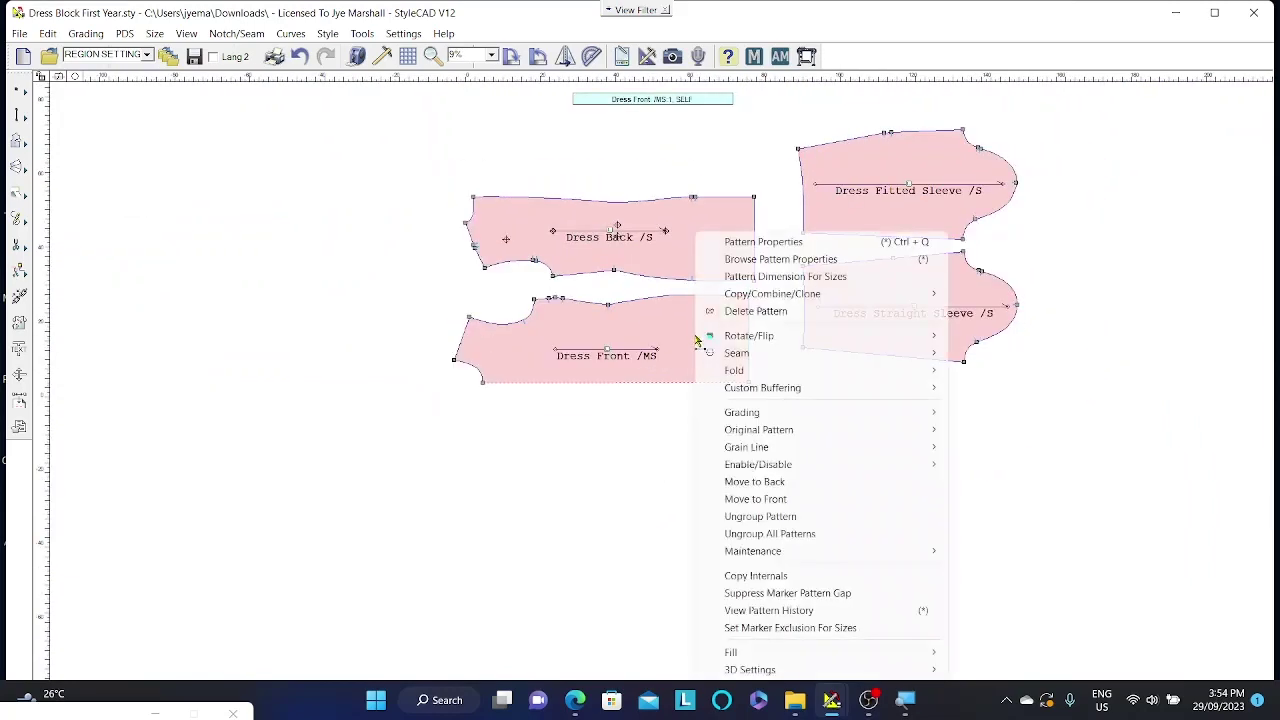
right_click(698, 342)
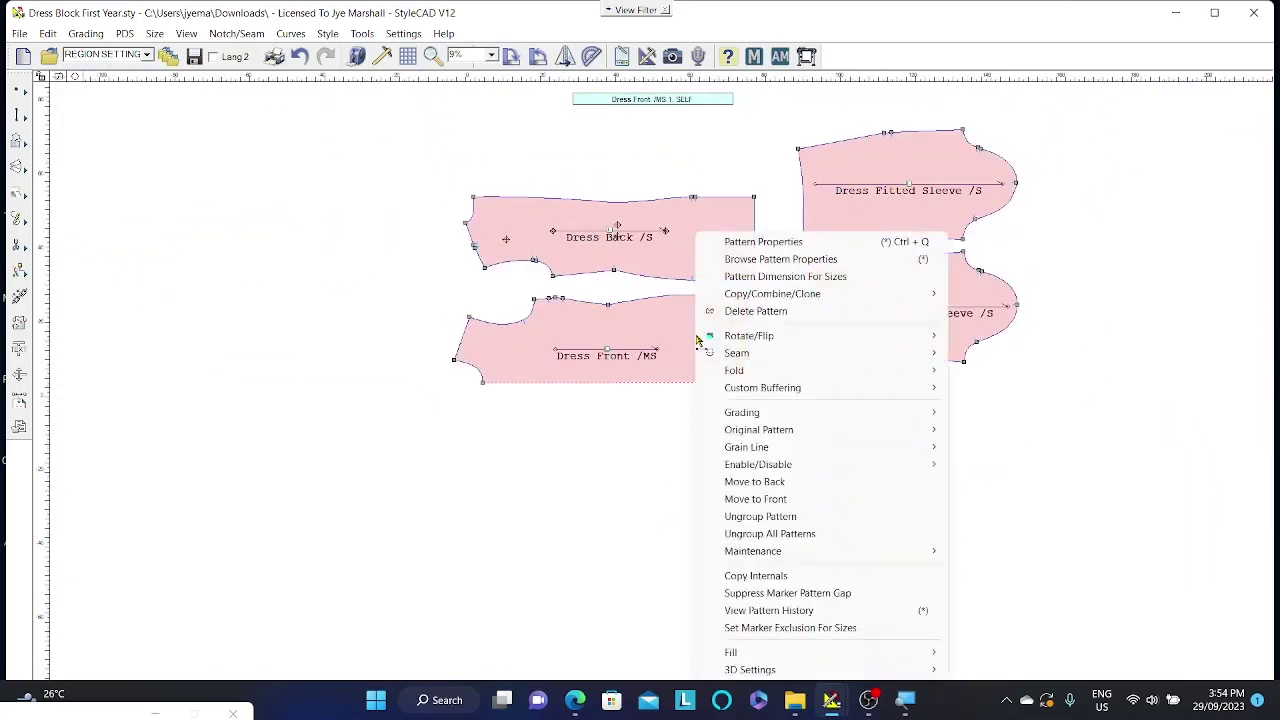
mouse_move(753, 372)
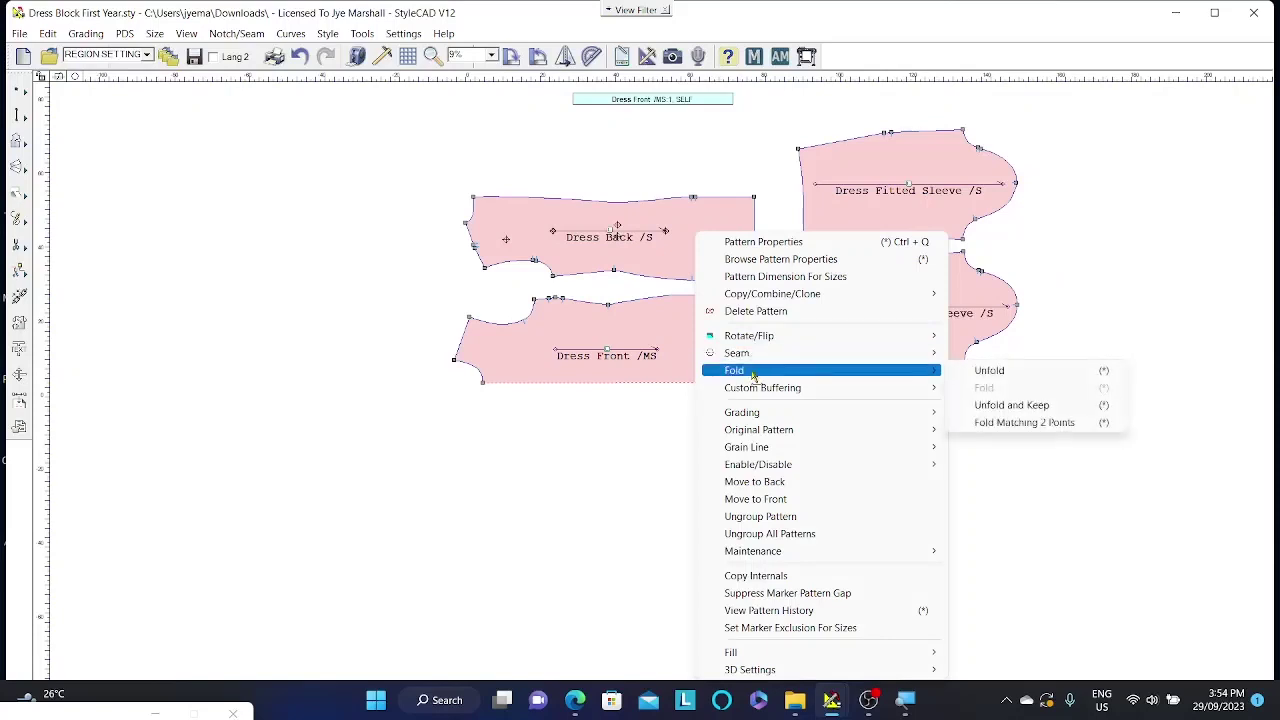
left_click(962, 371)
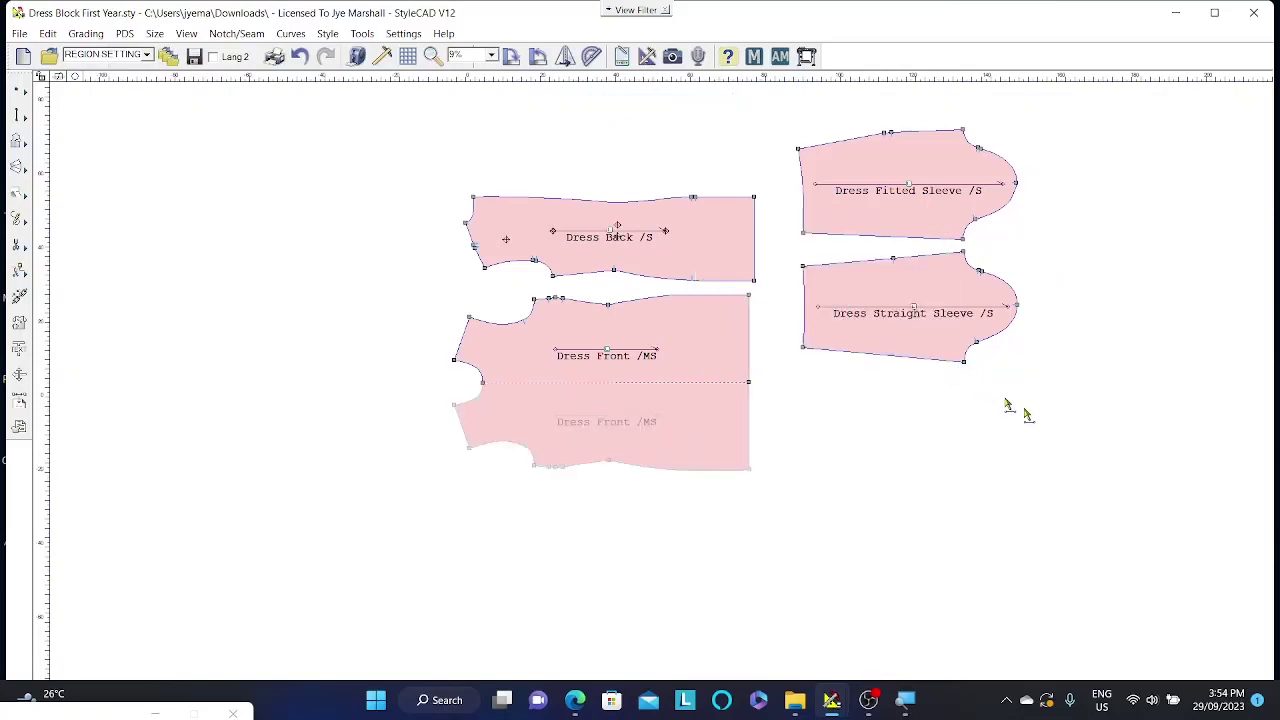
Drag the unfolded Dress Front to the left, then pan to show all pieces
mouse_move(680, 351)
left_mouse_down()
mouse_move(517, 391)
mouse_move(543, 350)
mouse_move(526, 355)
mouse_move(503, 409)
mouse_move(600, 437)
left_mouse_up()
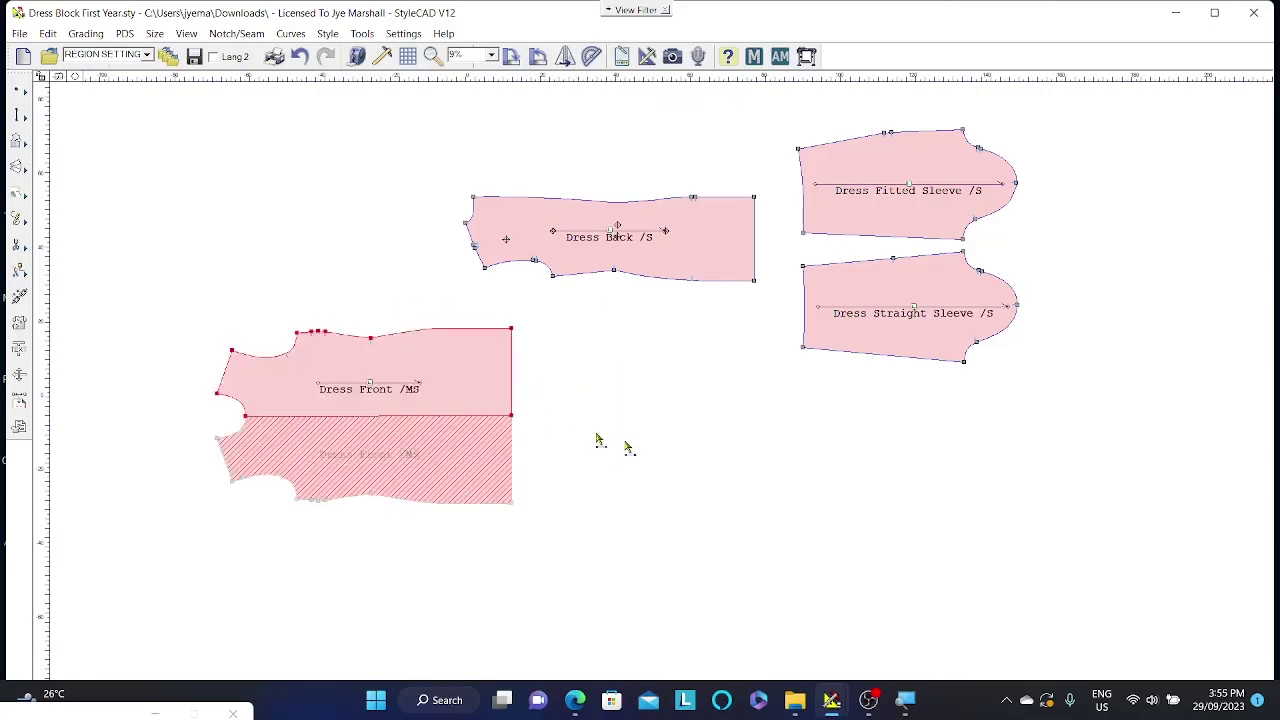
scroll(571, 440, "up", 4)
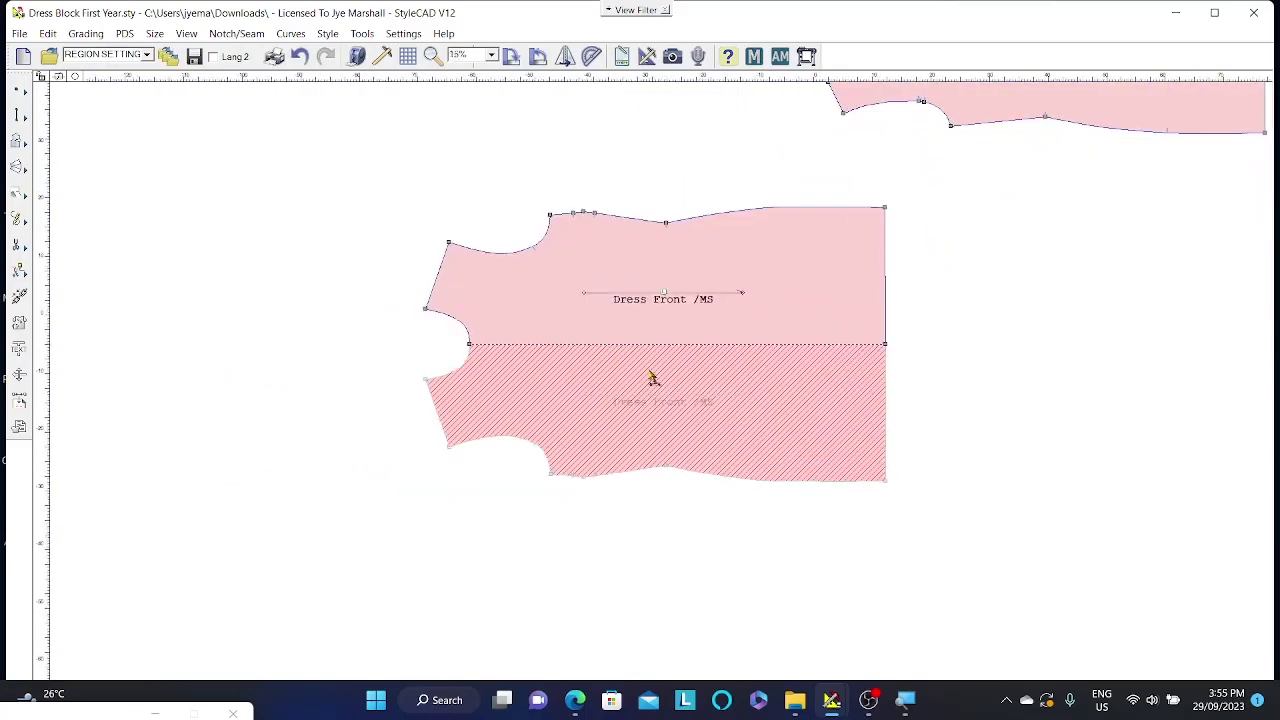
scroll(728, 338, "up", 1)
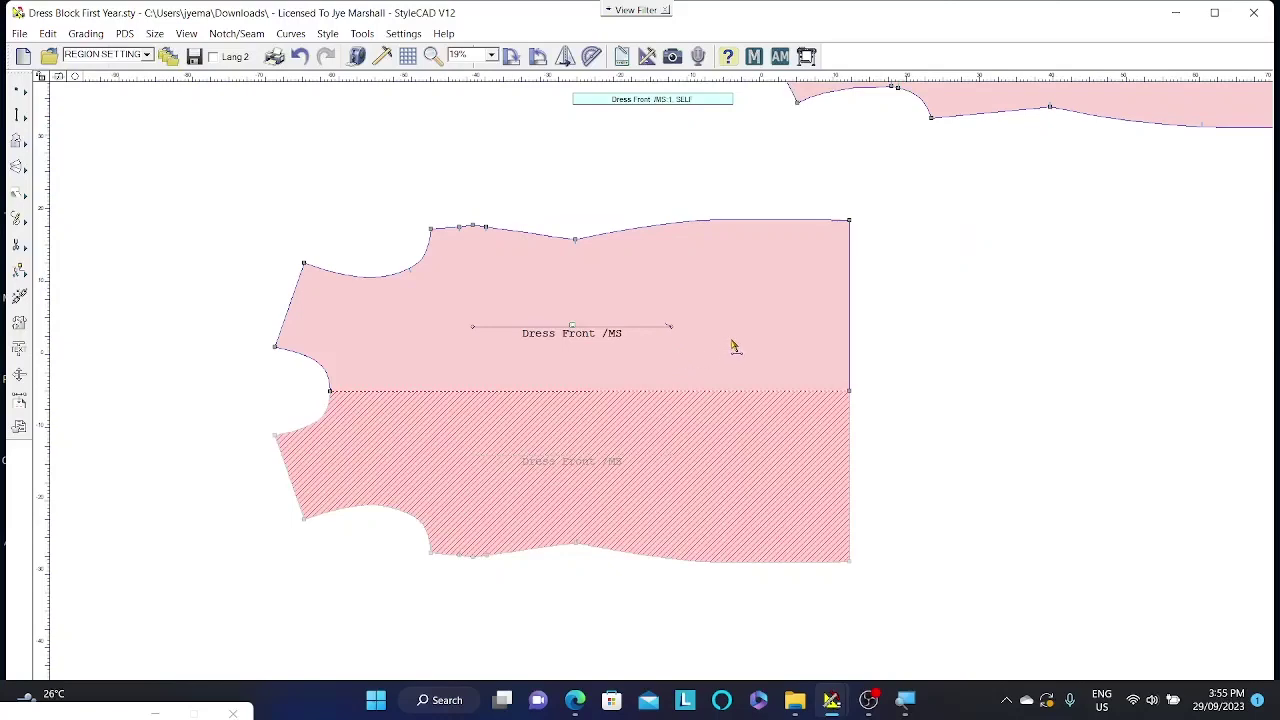
scroll(768, 349, "down", 3)
middle_click_drag(905, 330, 723, 363)
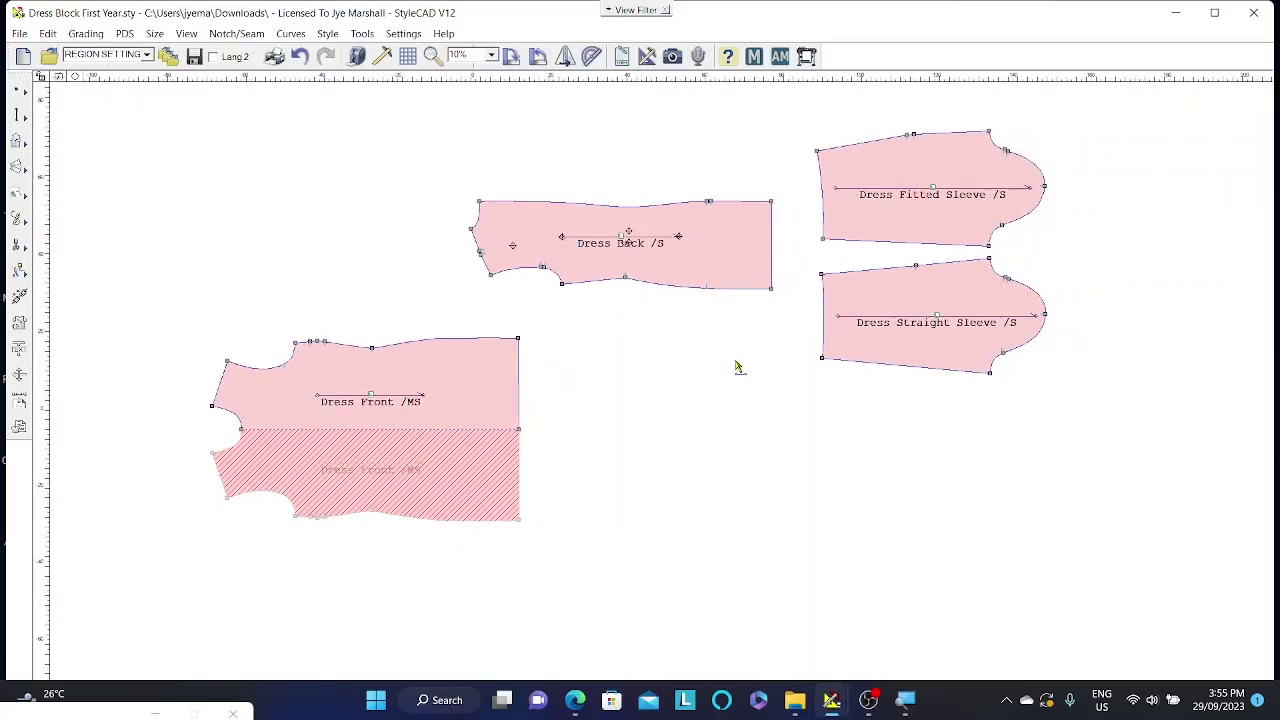